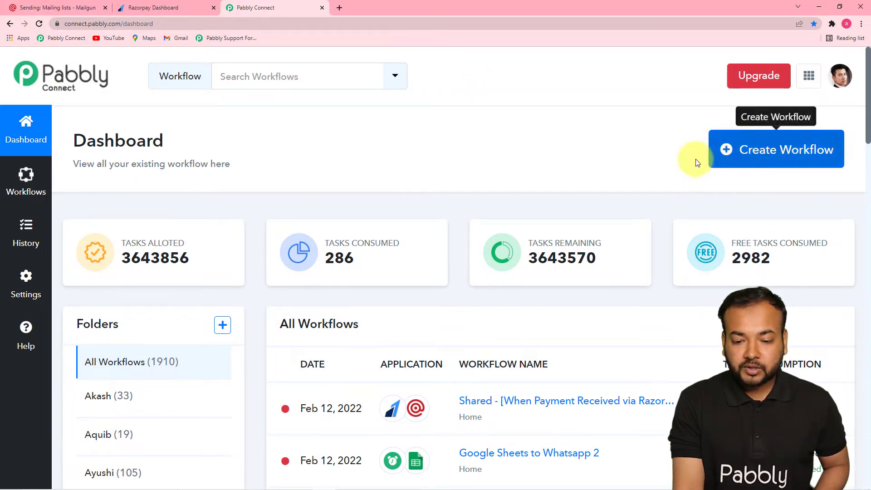
- Create a workflow named "Send Razorpay Customers into Mailgun mailing List Automatically"
{"action": "left_click", "coordinate": [769, 162]}
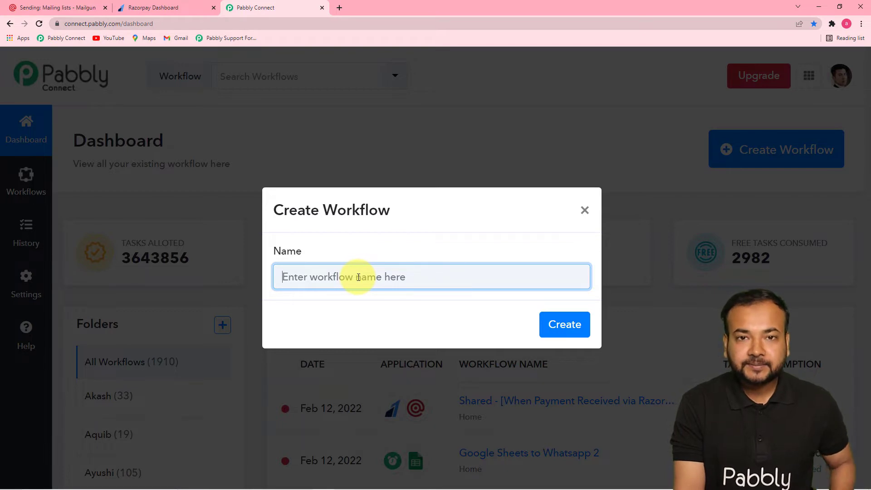
{"action": "key", "text": "ctrl+v"}
{"action": "left_click", "coordinate": [345, 325]}
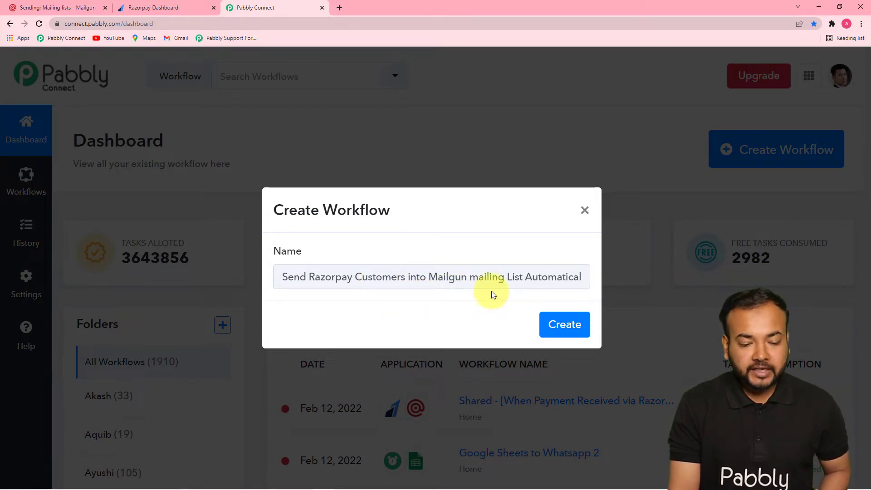
{"action": "left_click", "coordinate": [568, 325]}
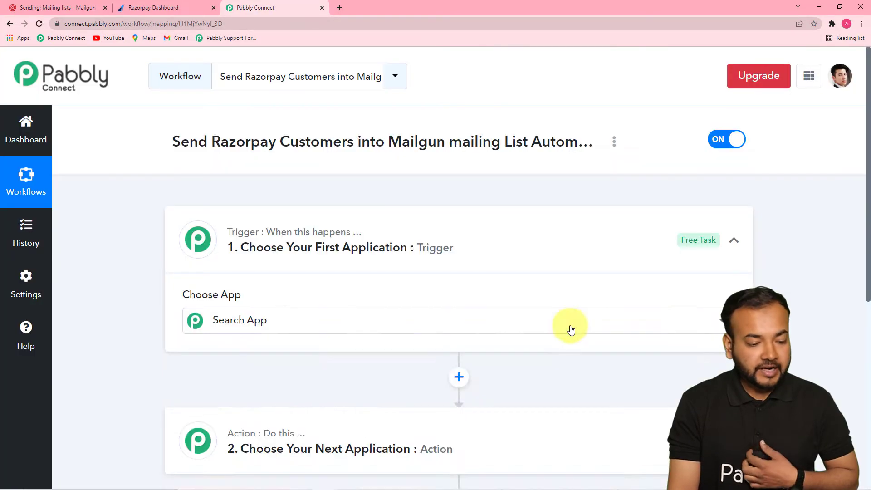
{"action": "left_click", "coordinate": [571, 330]}
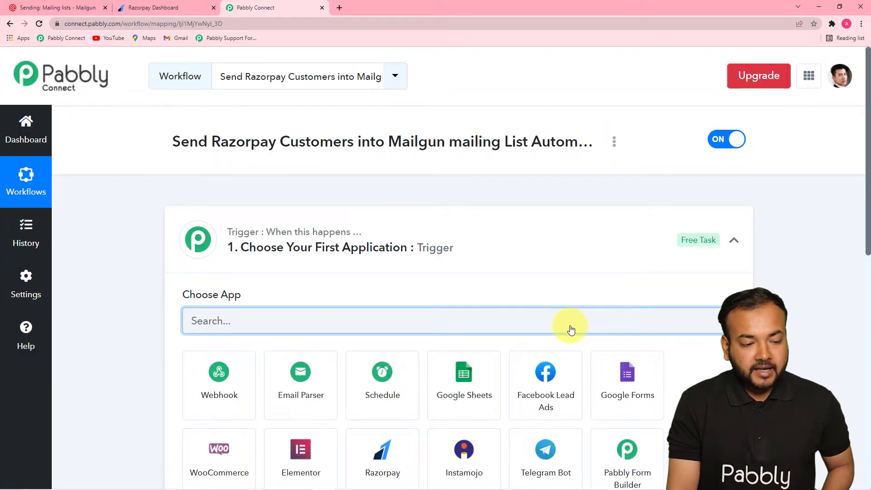
{"action": "left_click_drag", "start_coordinate": [868, 223], "coordinate": [868, 293]}
{"action": "left_click", "coordinate": [735, 95]}
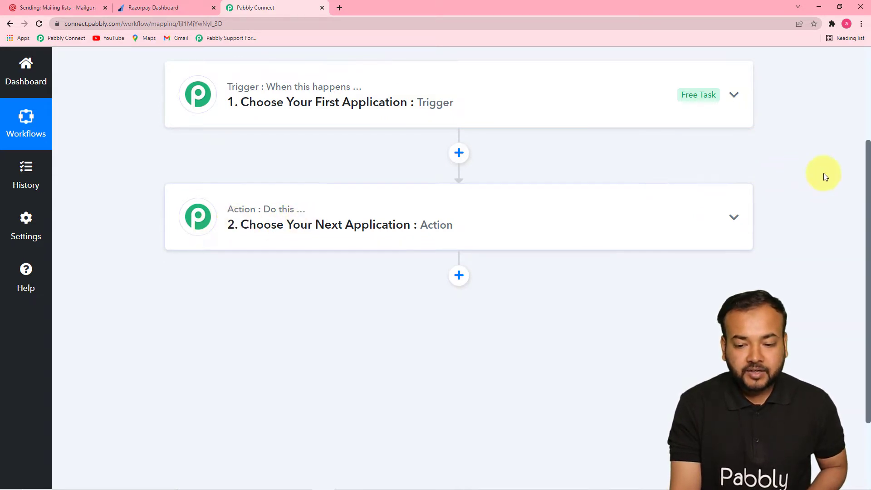
{"action": "left_click_drag", "start_coordinate": [867, 164], "coordinate": [862, 91]}
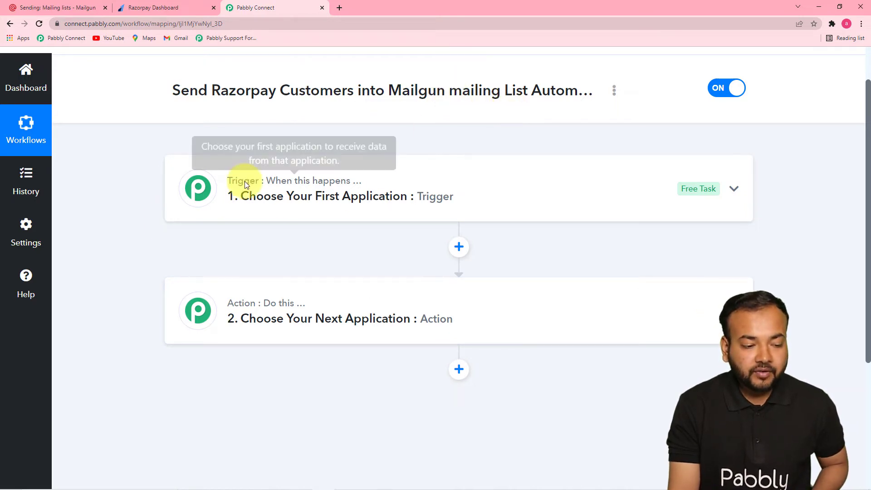
- Set the workflow's trigger application to Razorpay with Payment Captured as the trigger event
{"action": "left_click", "coordinate": [320, 211]}
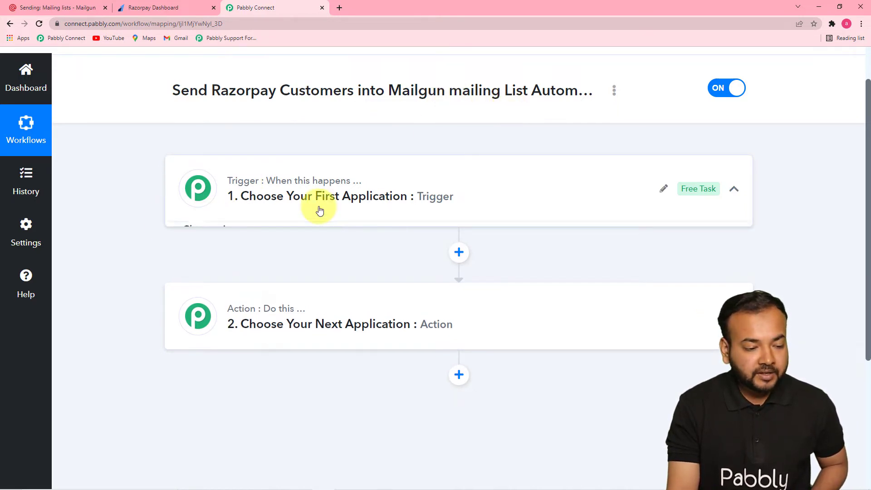
{"action": "scroll", "coordinate": [317, 208], "scroll_direction": "down", "scroll_amount": 1}
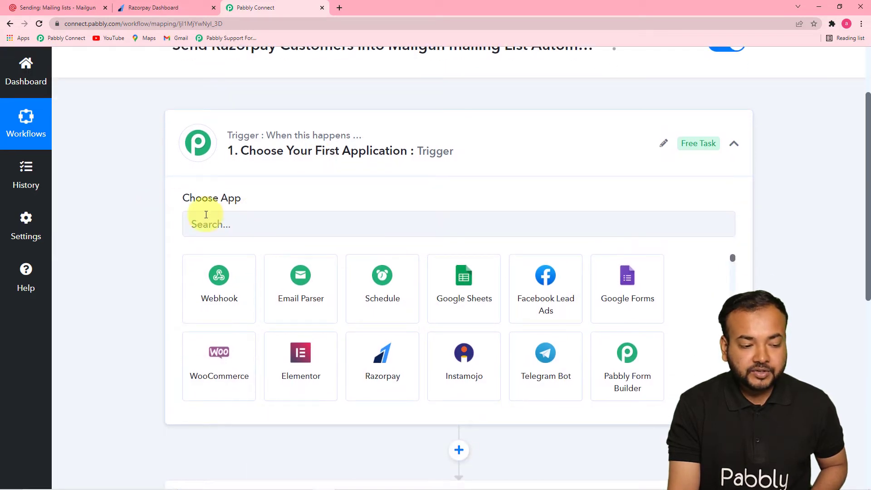
{"action": "left_click", "coordinate": [277, 225]}
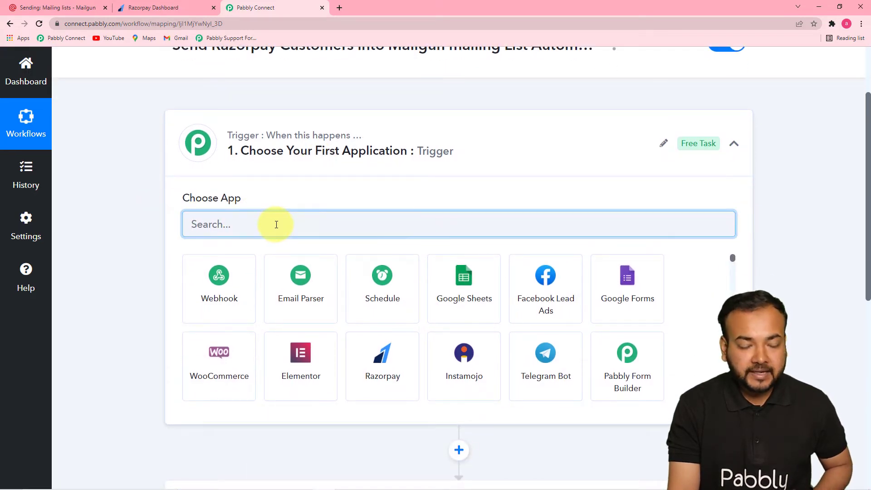
{"action": "type", "text": "raz"}
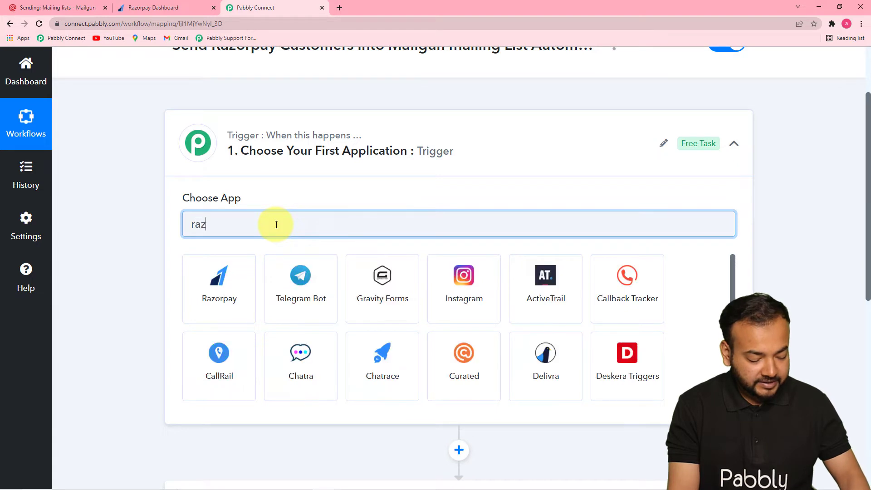
{"action": "left_click", "coordinate": [227, 286]}
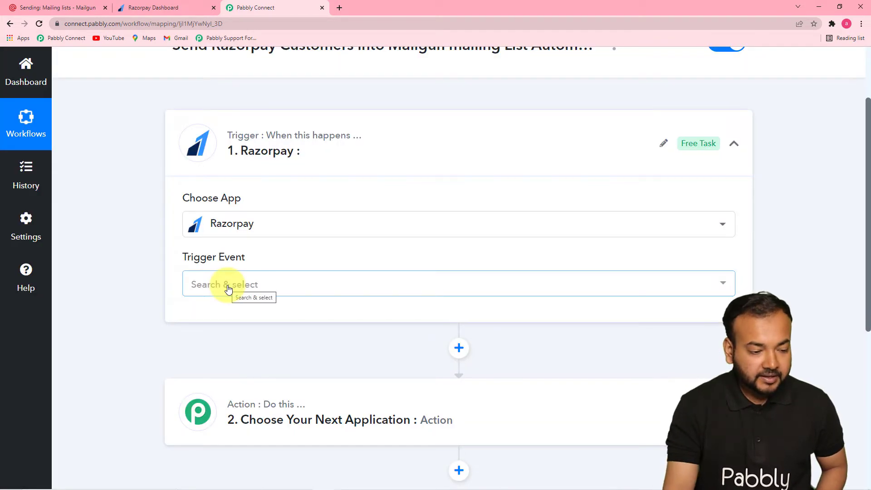
{"action": "left_click", "coordinate": [225, 285]}
{"action": "left_click_drag", "start_coordinate": [732, 143], "coordinate": [734, 171]}
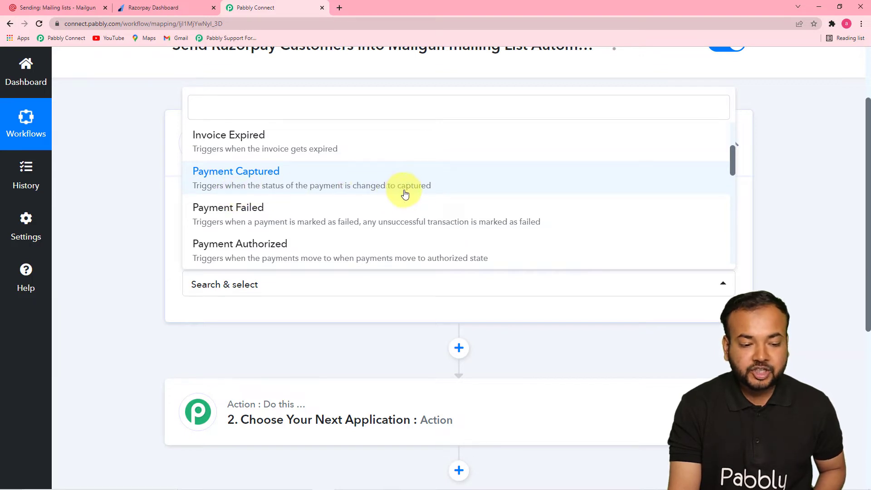
{"action": "left_click", "coordinate": [338, 190]}
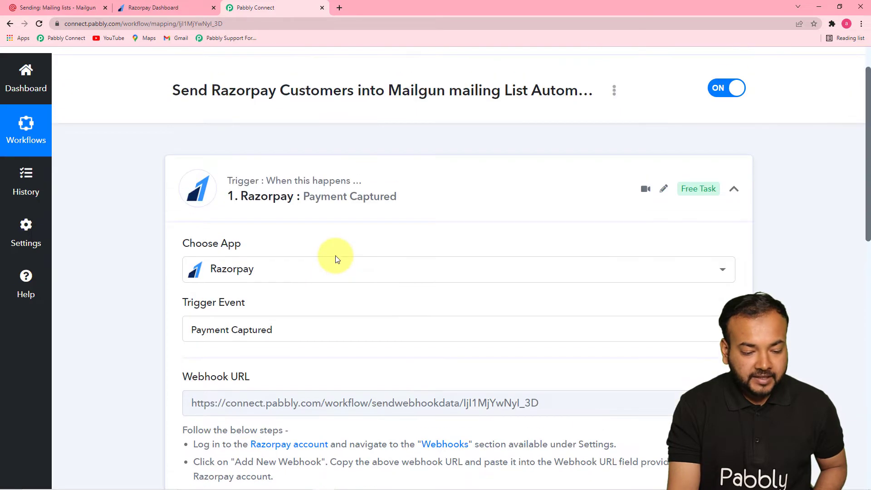
- Copy the trigger's webhook URL, then switch to Razorpay and open the webhook settings
{"action": "left_click_drag", "start_coordinate": [868, 190], "coordinate": [868, 274]}
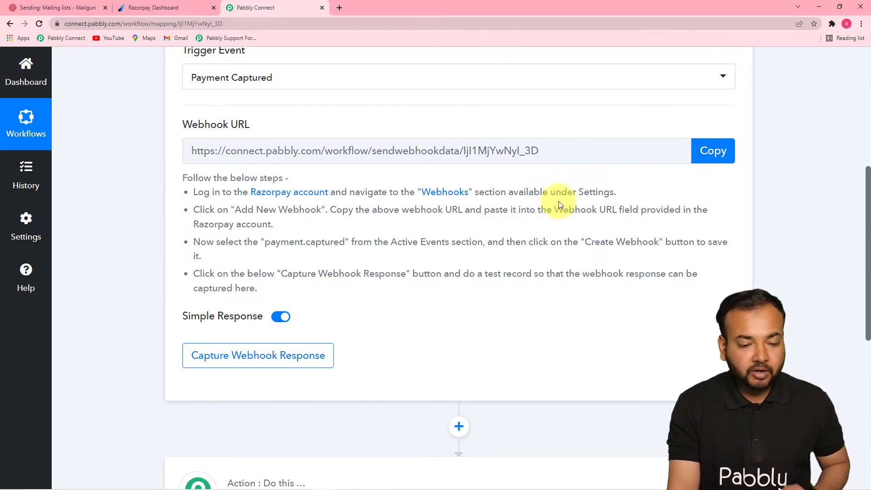
{"action": "left_click", "coordinate": [716, 154]}
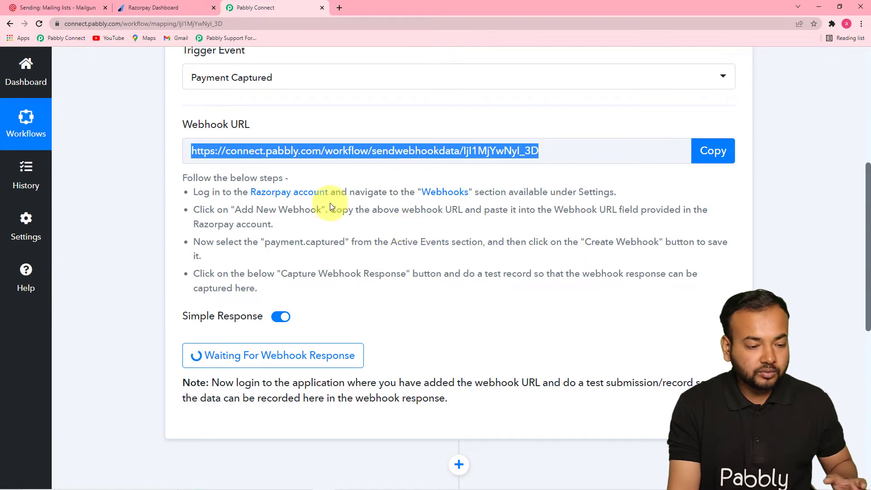
{"action": "left_click", "coordinate": [138, 8]}
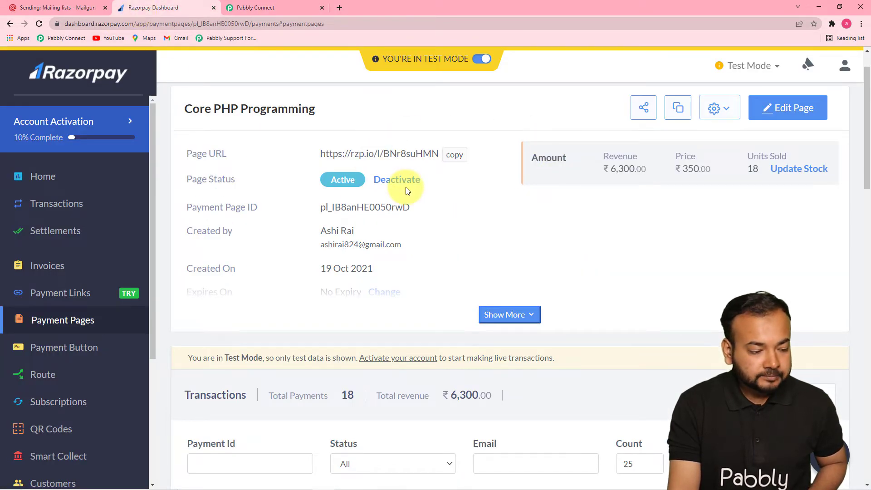
{"action": "left_click_drag", "start_coordinate": [151, 171], "coordinate": [140, 331]}
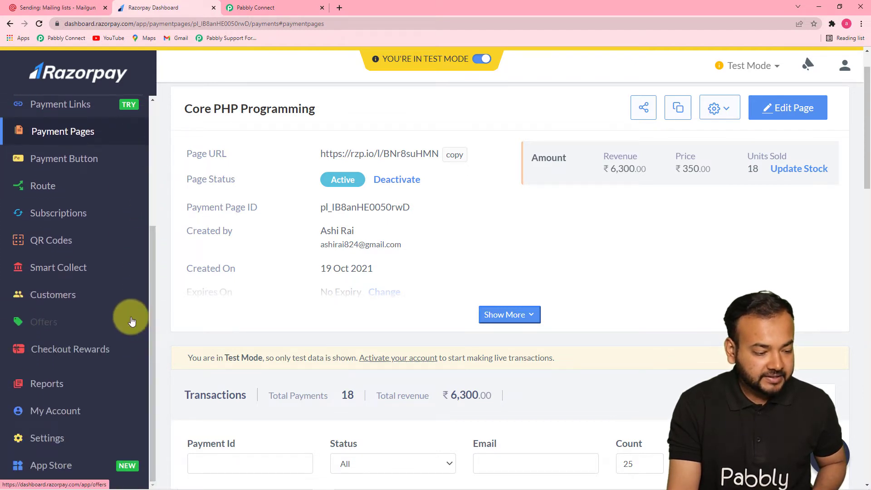
{"action": "left_click", "coordinate": [36, 444]}
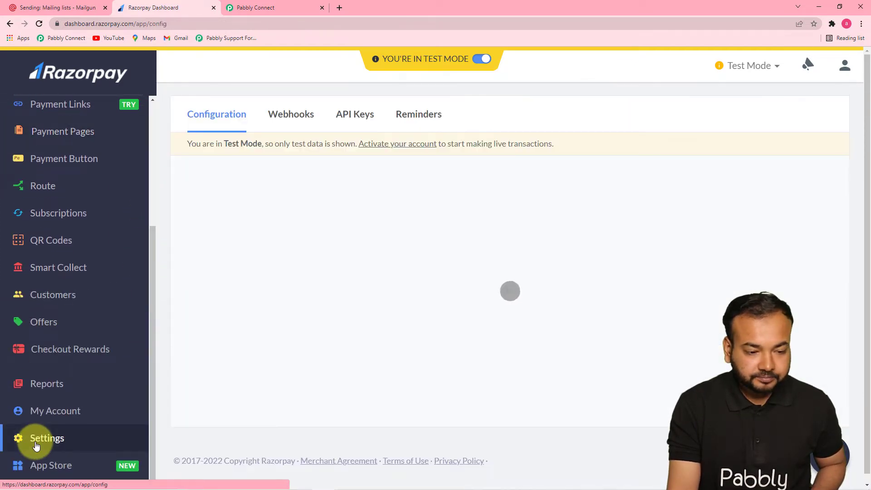
{"action": "left_click", "coordinate": [292, 120]}
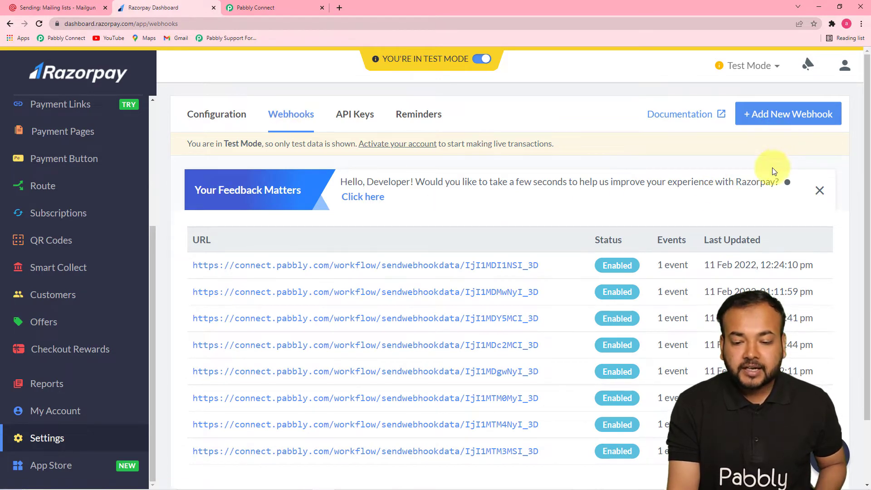
- Create a Razorpay webhook with the copied Pabbly Connect URL and payment.captured as its only active event
{"action": "left_click", "coordinate": [781, 118]}
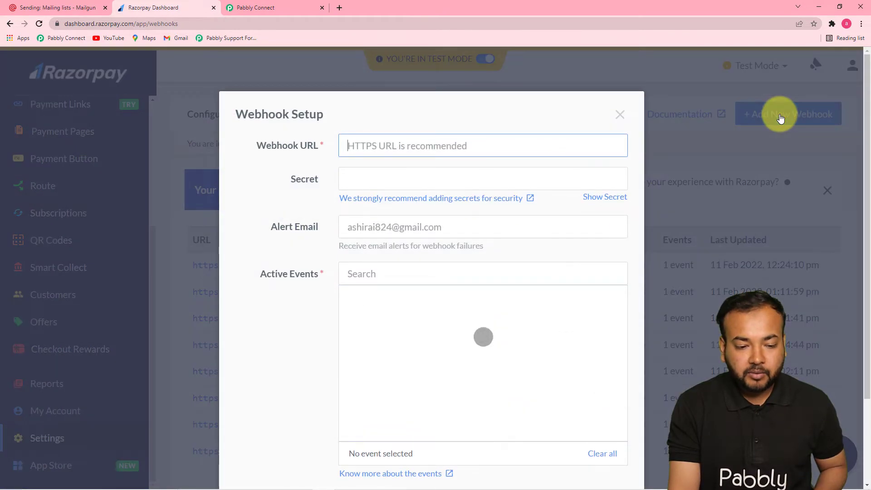
{"action": "right_click", "coordinate": [374, 149]}
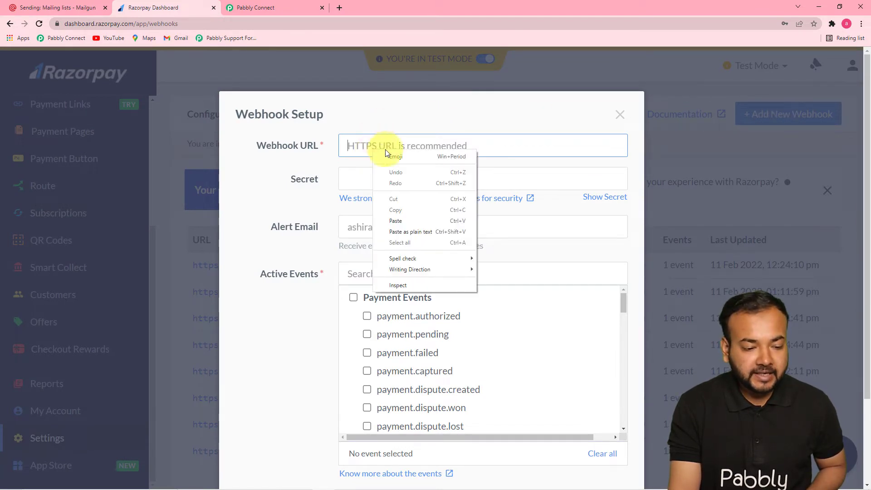
{"action": "left_click", "coordinate": [409, 221]}
{"action": "left_click", "coordinate": [476, 246]}
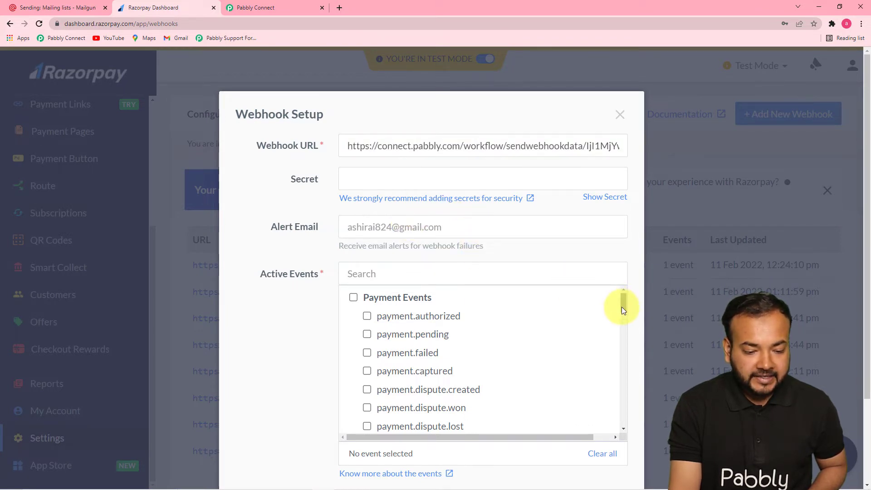
{"action": "left_click_drag", "start_coordinate": [622, 306], "coordinate": [621, 309]}
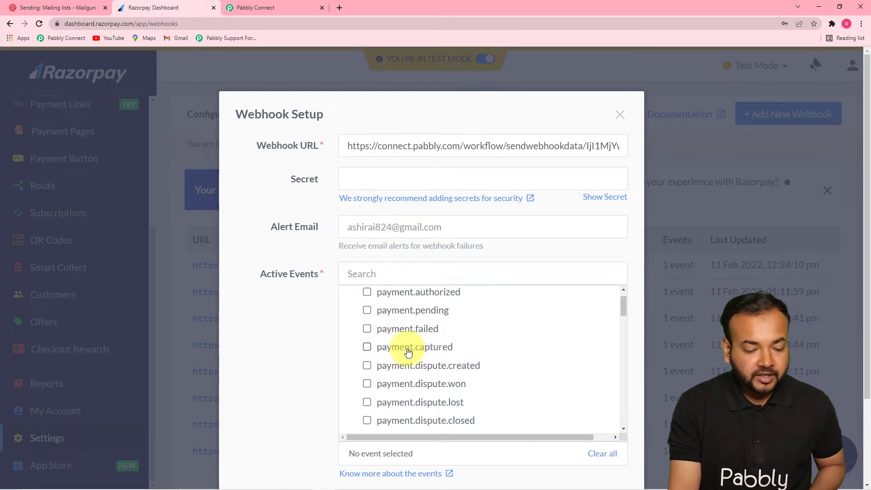
{"action": "left_click", "coordinate": [367, 348]}
{"action": "scroll", "coordinate": [279, 323], "scroll_direction": "down", "scroll_amount": 2}
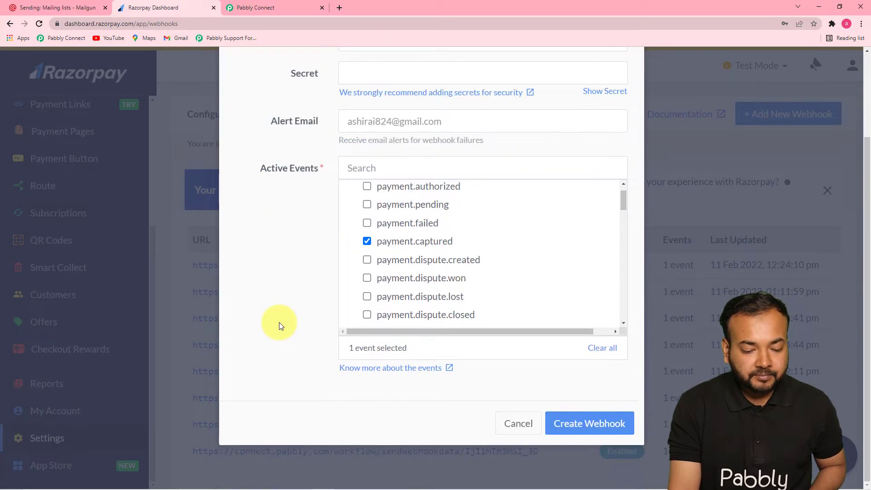
{"action": "left_click", "coordinate": [603, 467]}
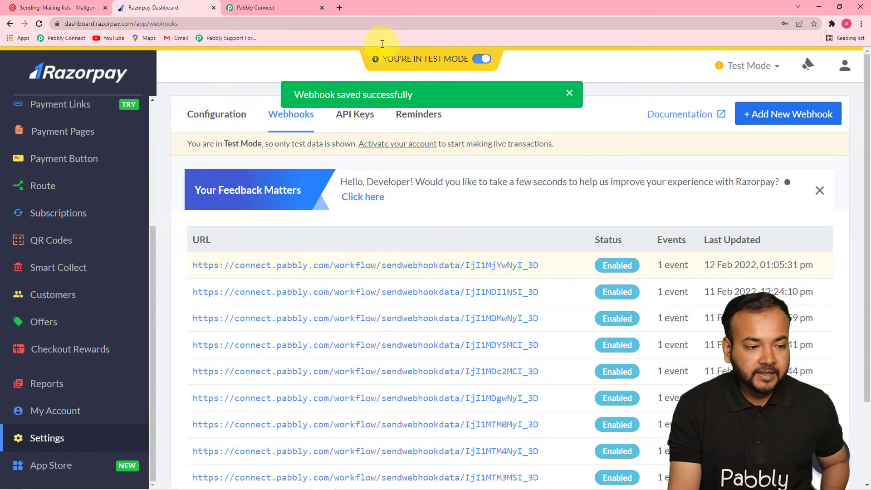
- Open the Core PHP Programming payment page's details in Razorpay and copy its page URL
{"action": "left_click", "coordinate": [272, 8]}
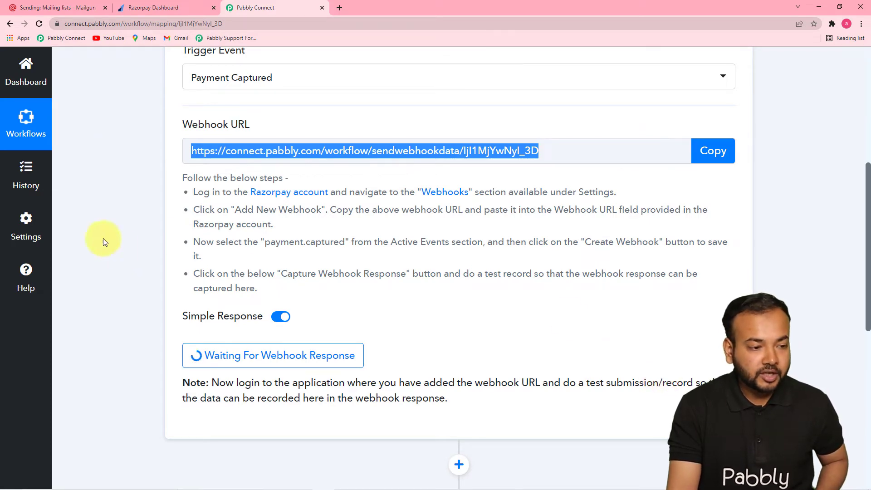
{"action": "left_click", "coordinate": [145, 7]}
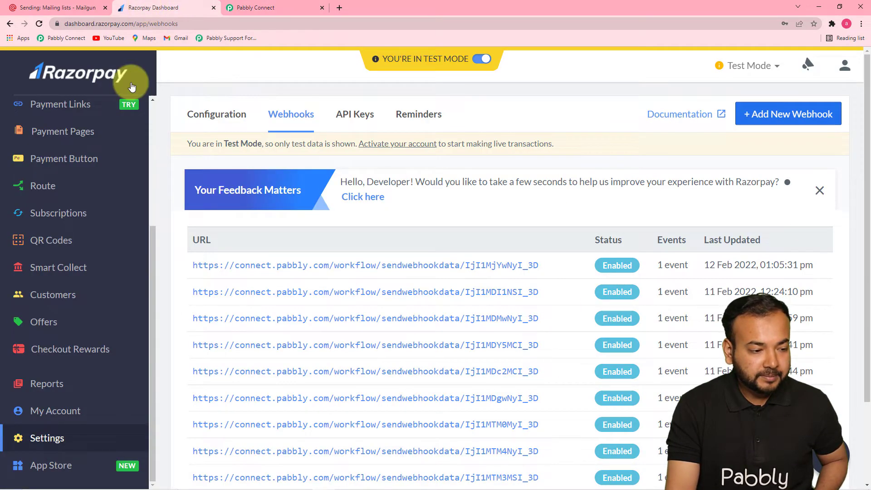
{"action": "left_click", "coordinate": [81, 134]}
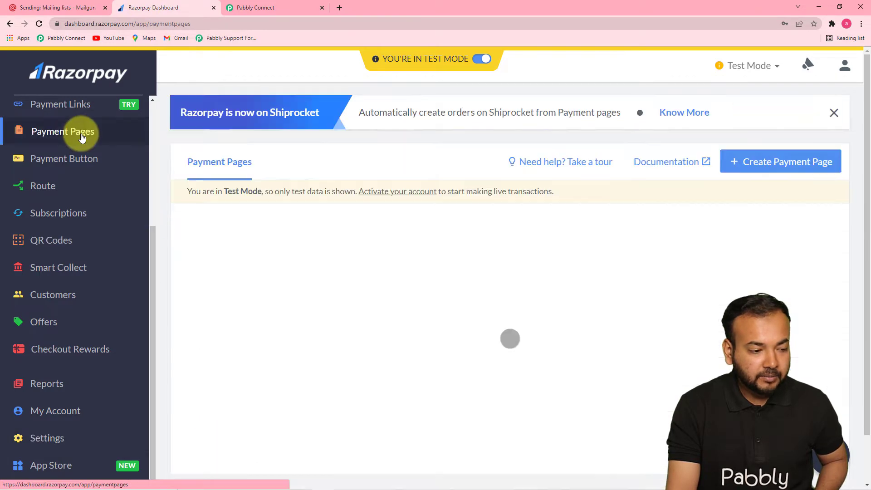
{"action": "scroll", "coordinate": [418, 270], "scroll_direction": "down", "scroll_amount": 3}
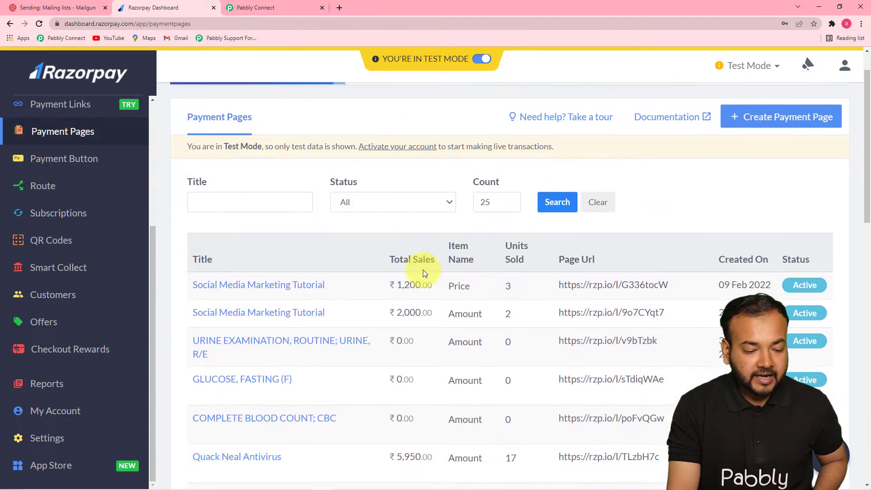
{"action": "scroll", "coordinate": [423, 270], "scroll_direction": "down", "scroll_amount": 1}
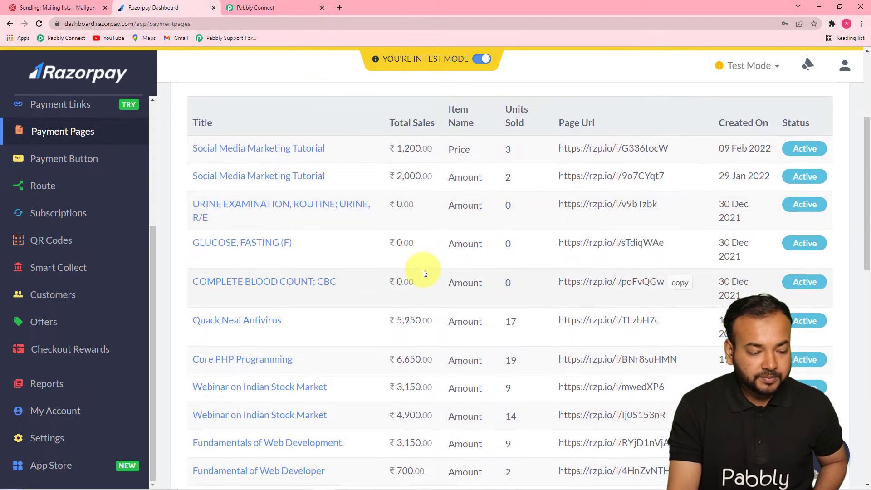
{"action": "scroll", "coordinate": [423, 270], "scroll_direction": "down", "scroll_amount": 1}
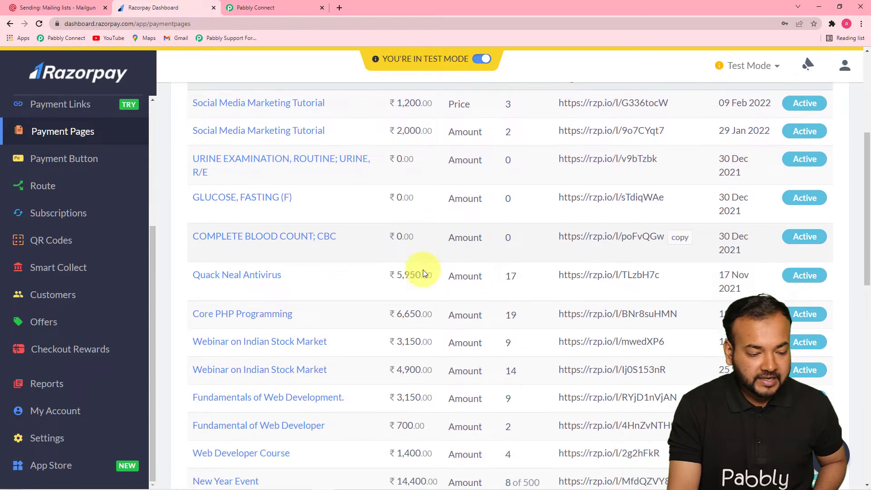
{"action": "left_click", "coordinate": [275, 317]}
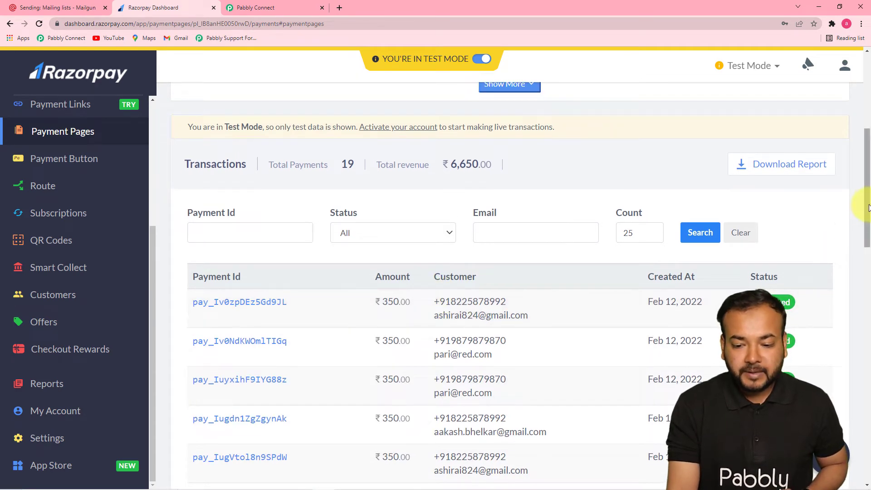
{"action": "left_click_drag", "start_coordinate": [868, 209], "coordinate": [867, 143]}
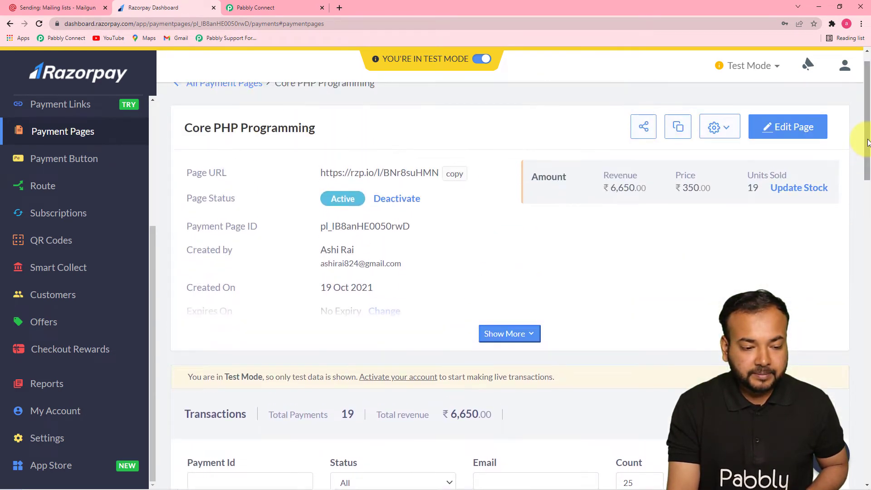
{"action": "left_click", "coordinate": [456, 177]}
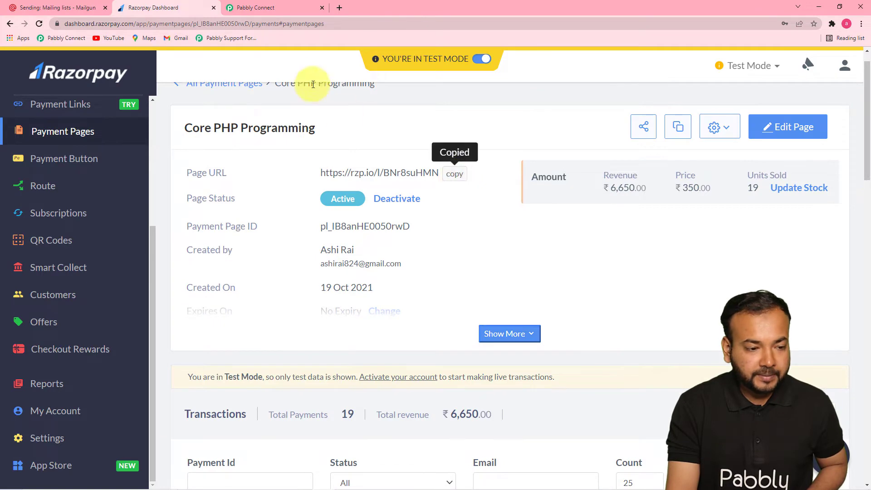
- Open the copied payment page URL in a new browser tab and select Core PHP Programming as the course
{"action": "left_click", "coordinate": [339, 8]}
{"action": "key", "text": "ctrl+v"}
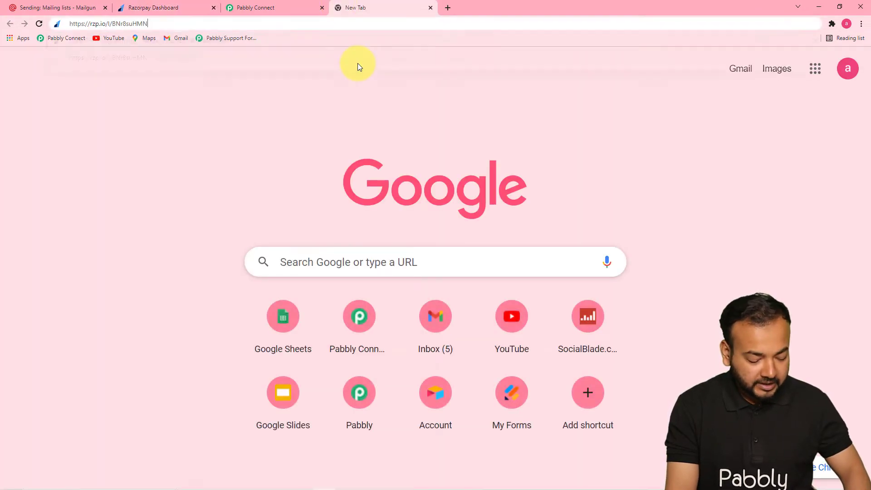
{"action": "key", "text": "Return"}
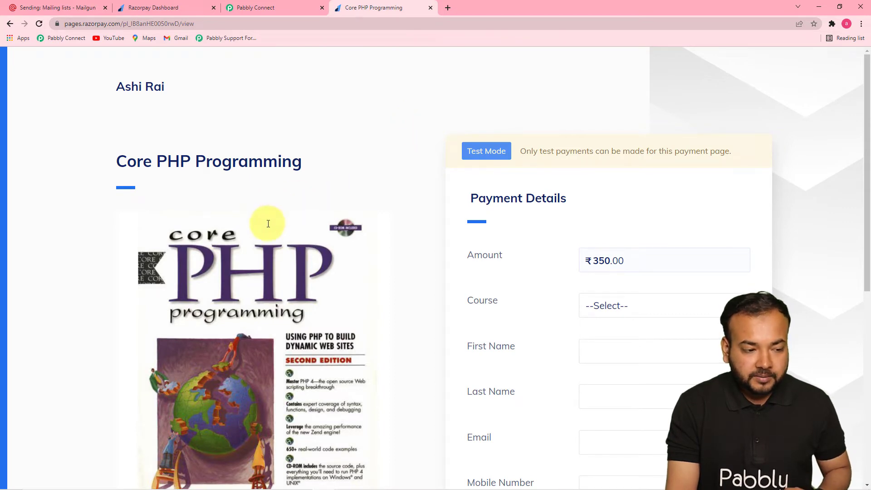
{"action": "scroll", "coordinate": [268, 224], "scroll_direction": "down", "scroll_amount": 1}
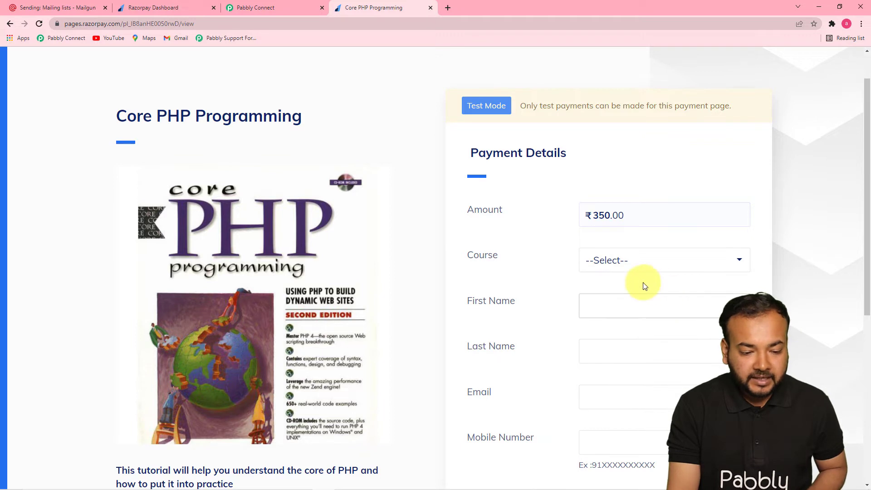
{"action": "left_click", "coordinate": [624, 268]}
{"action": "left_click", "coordinate": [625, 293]}
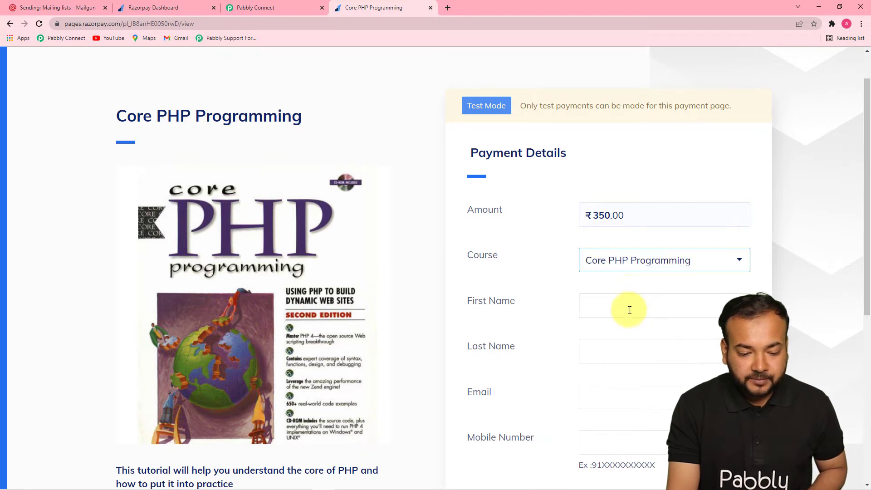
- Fill in the customer's first name, last name, email and mobile number on the payment form and proceed to payment
{"action": "left_click", "coordinate": [630, 310]}
{"action": "left_click", "coordinate": [608, 344]}
{"action": "left_click", "coordinate": [630, 352]}
{"action": "left_click", "coordinate": [609, 390]}
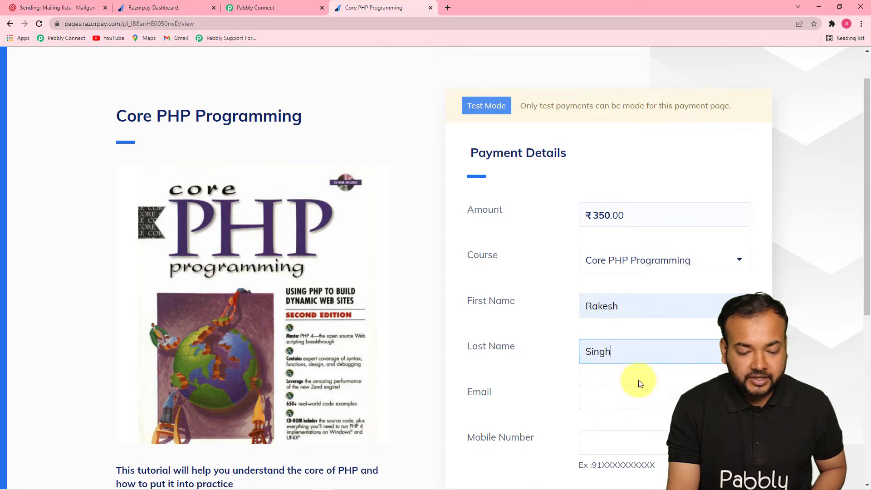
{"action": "scroll", "coordinate": [865, 295], "scroll_direction": "down", "scroll_amount": 3}
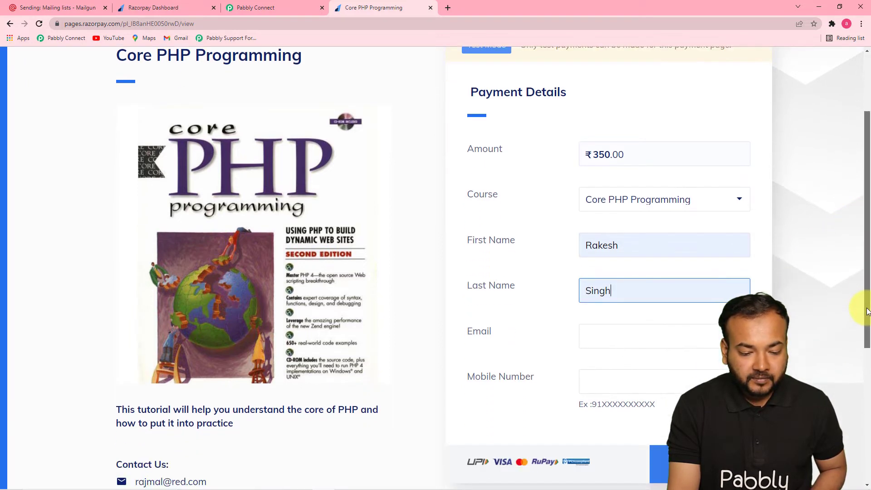
{"action": "left_click", "coordinate": [614, 283]}
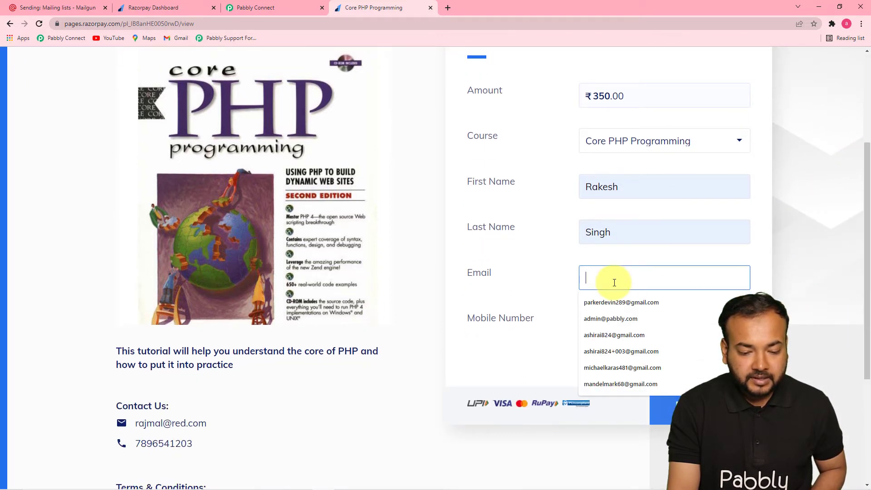
{"action": "left_click", "coordinate": [608, 335]}
{"action": "left_click", "coordinate": [634, 325]}
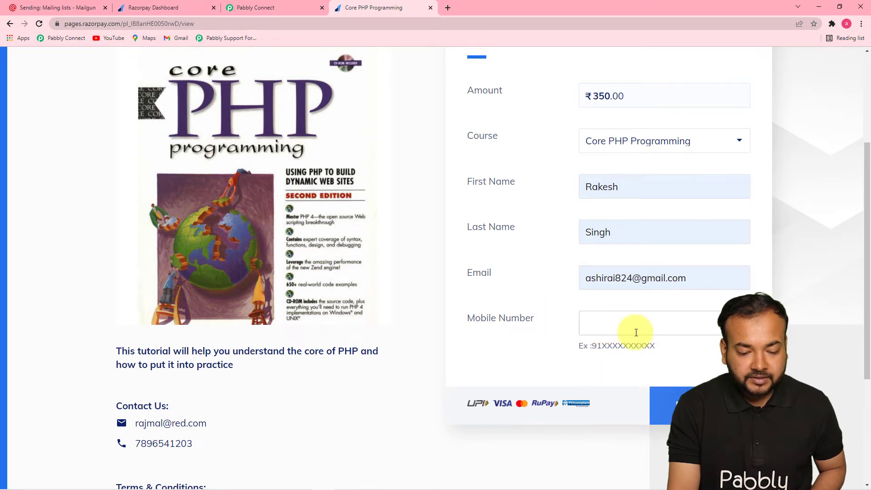
{"action": "left_click", "coordinate": [625, 346]}
{"action": "left_click", "coordinate": [666, 402]}
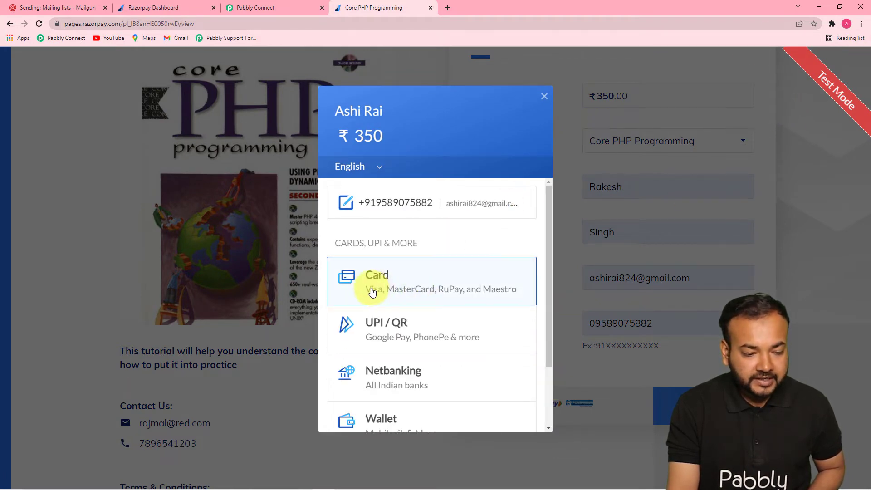
- Pay by card, entering the card number, expiry, cardholder's name and CVV without saving the card, and choose Success on the demo bank page
{"action": "left_click", "coordinate": [373, 291]}
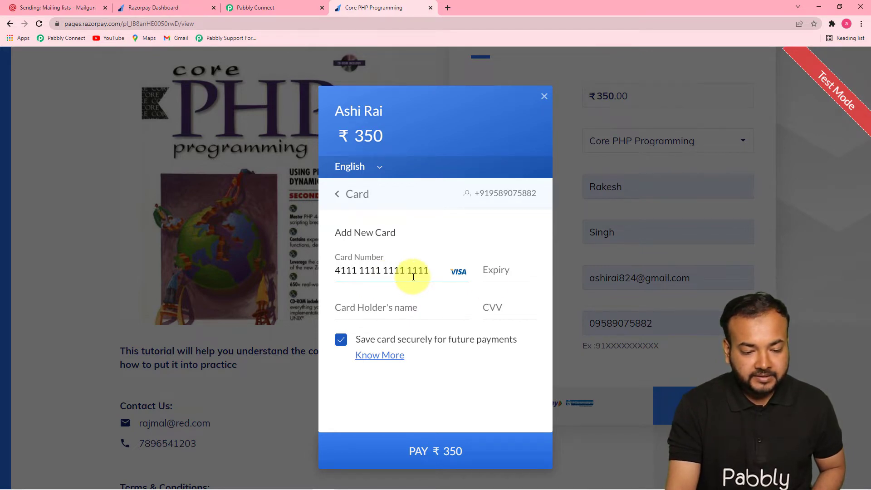
{"action": "left_click", "coordinate": [521, 277]}
{"action": "type", "text": "01 / 25"}
{"action": "left_click", "coordinate": [439, 303]}
{"action": "type", "text": "rakew"}
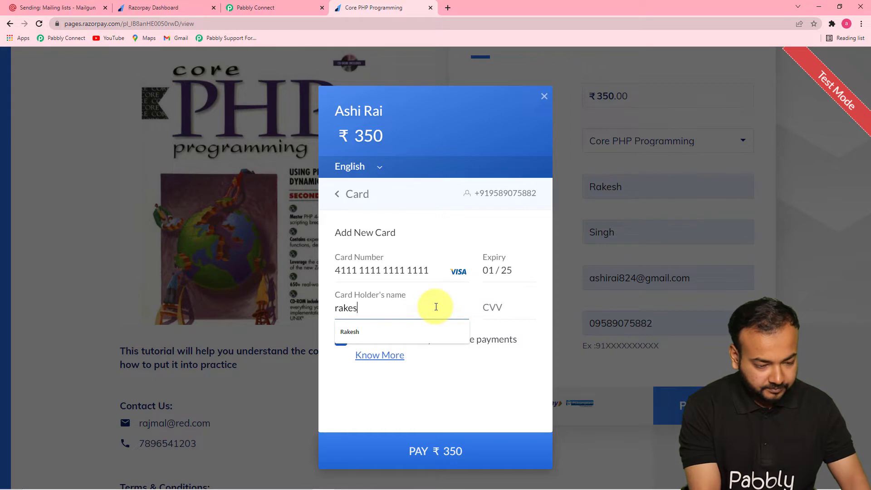
{"action": "left_click", "coordinate": [505, 318]}
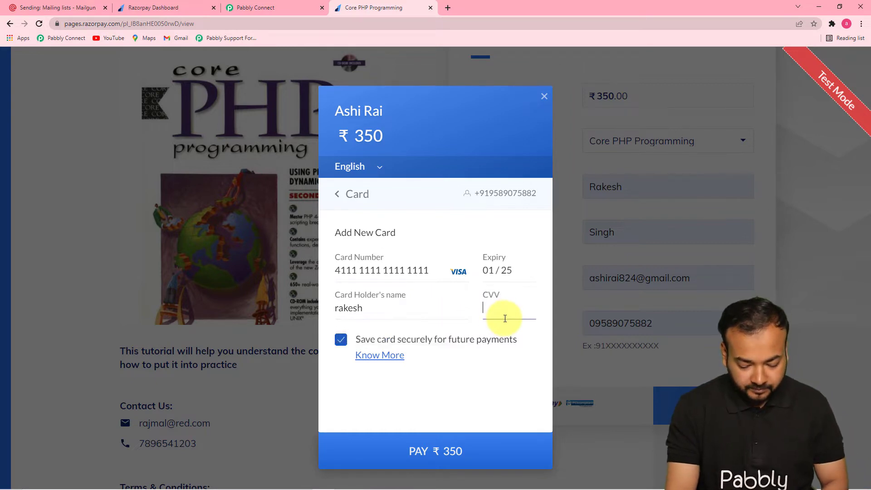
{"action": "left_click", "coordinate": [340, 340]}
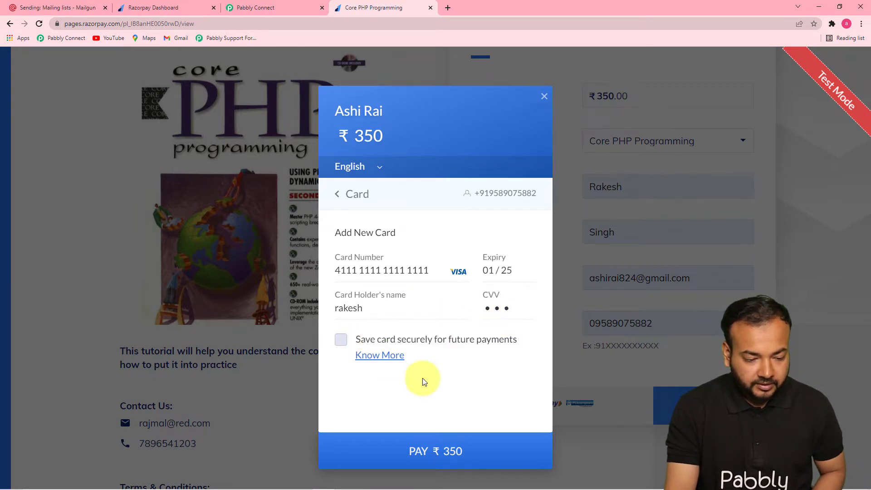
{"action": "left_click", "coordinate": [444, 451]}
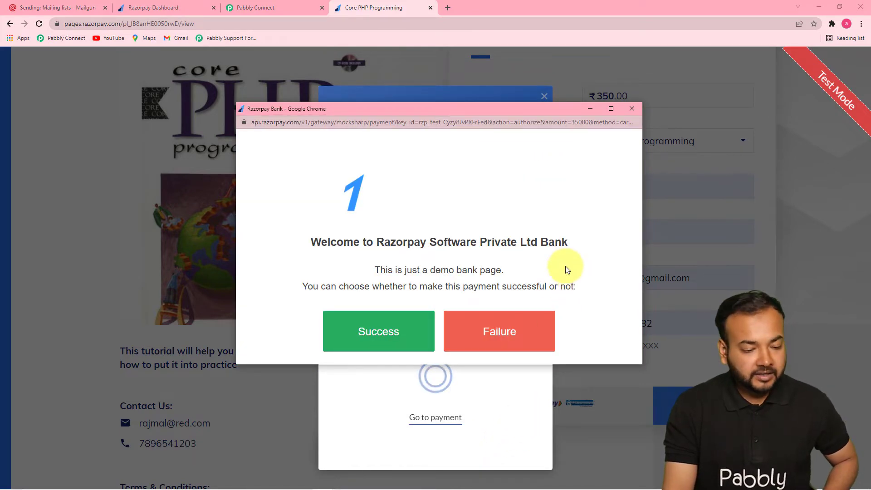
{"action": "left_click", "coordinate": [369, 331]}
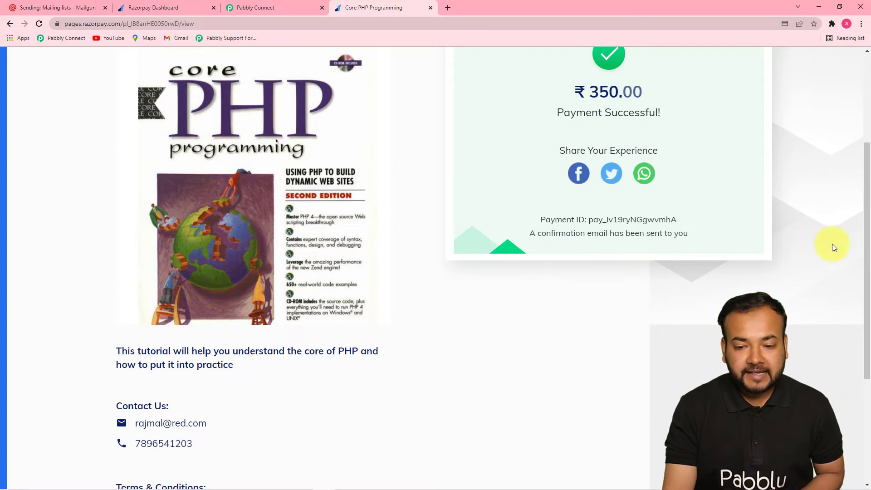
- Switch to Pabbly Connect to examine the payment and customer details in the captured webhook response, then view Mailgun's mailing lists
{"action": "left_click_drag", "start_coordinate": [868, 204], "coordinate": [868, 131]}
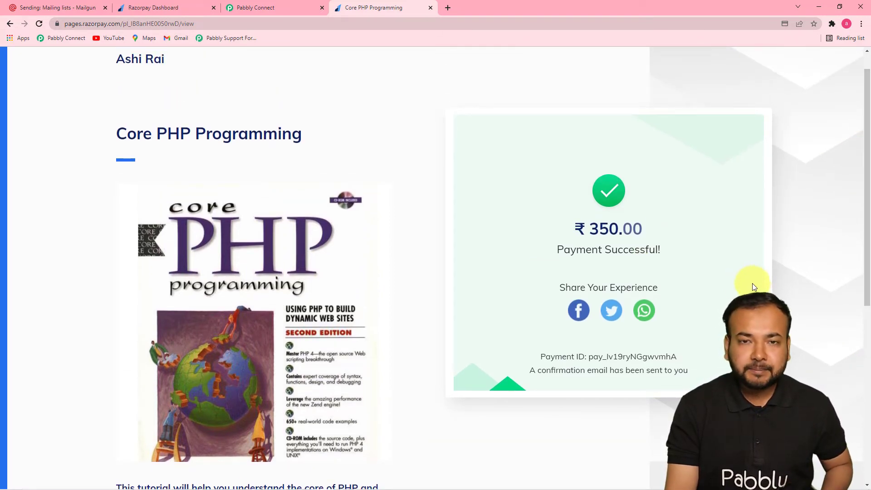
{"action": "left_click", "coordinate": [274, 10]}
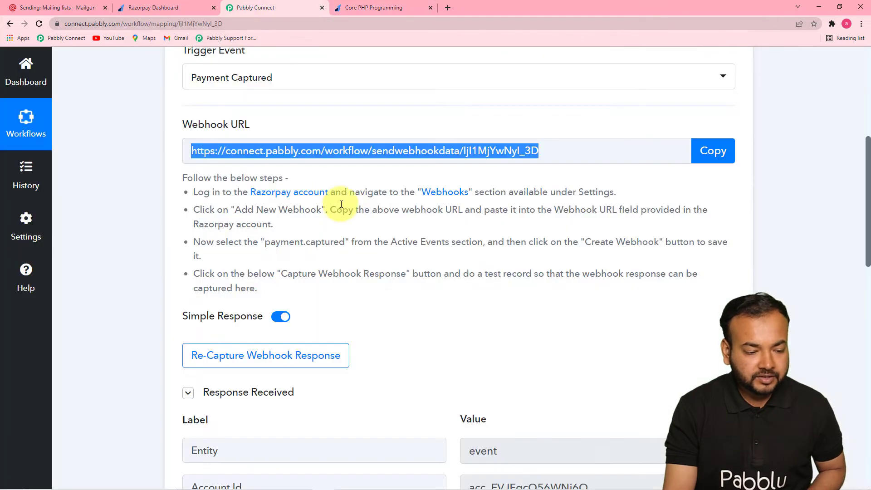
{"action": "left_click_drag", "start_coordinate": [867, 245], "coordinate": [858, 345]}
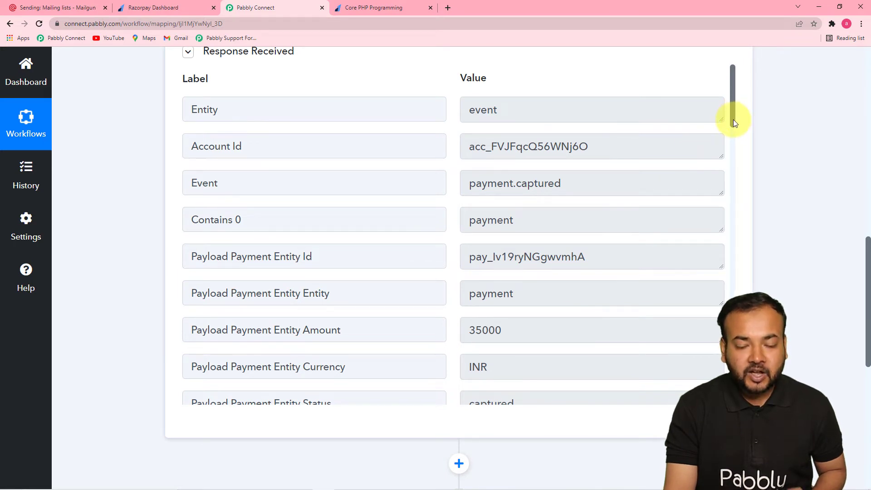
{"action": "left_click_drag", "start_coordinate": [734, 119], "coordinate": [740, 339]}
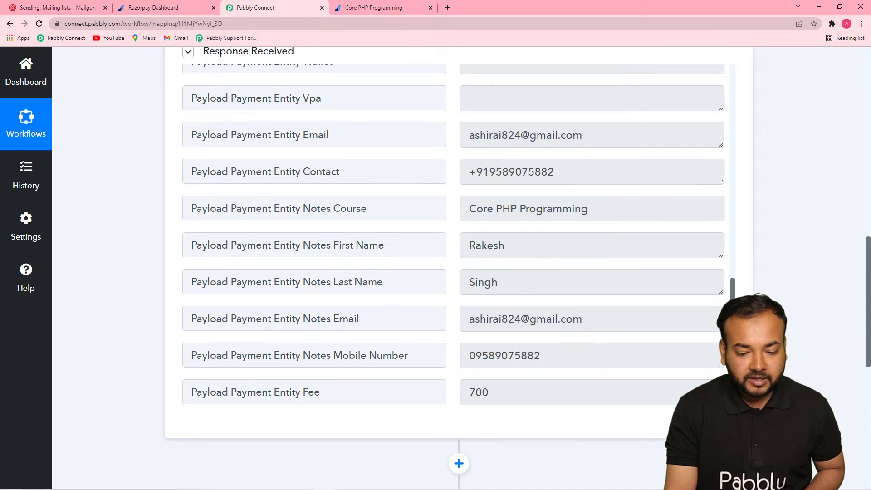
{"action": "scroll", "coordinate": [723, 305], "scroll_direction": "down", "scroll_amount": 5}
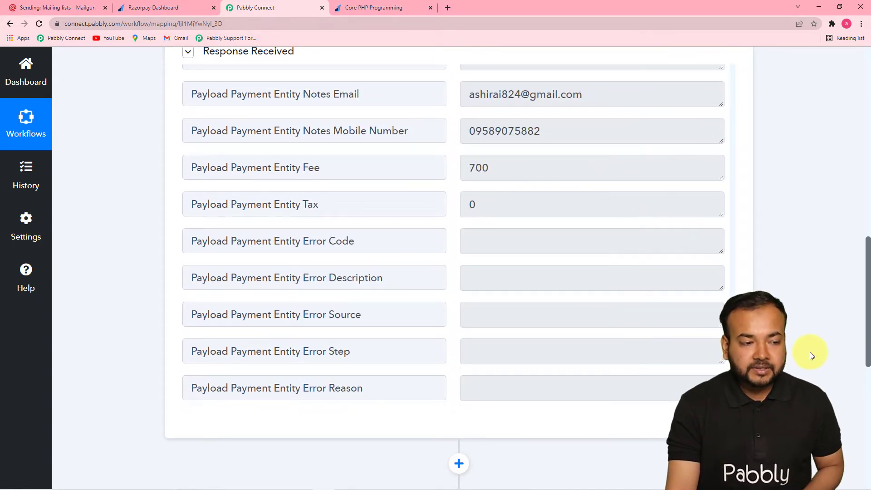
{"action": "left_click", "coordinate": [55, 8]}
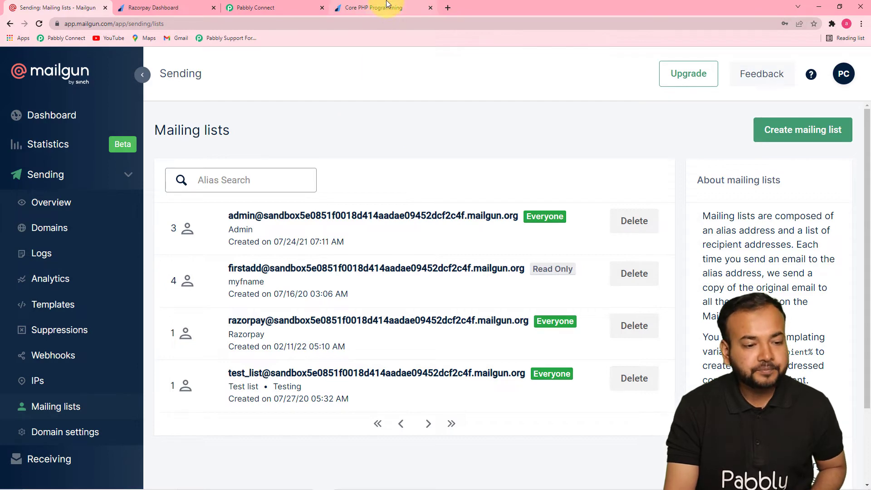
- Return to Pabbly Connect and set the workflow's action application to MailGun with New Mailing List Member as the action event
{"action": "left_click", "coordinate": [306, 5]}
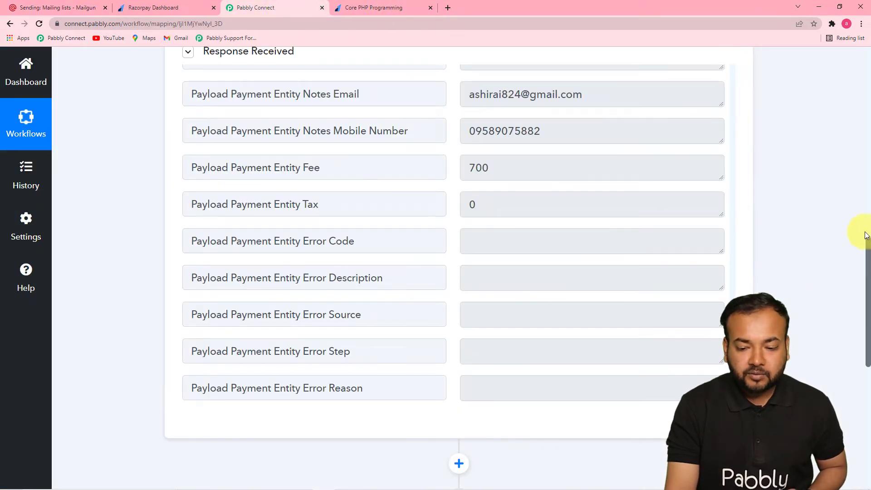
{"action": "left_click_drag", "start_coordinate": [868, 241], "coordinate": [863, 327]}
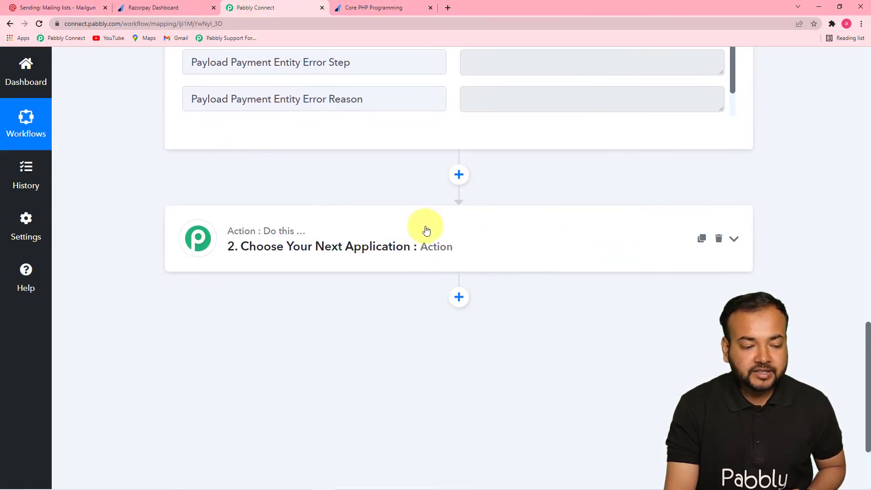
{"action": "left_click", "coordinate": [335, 232]}
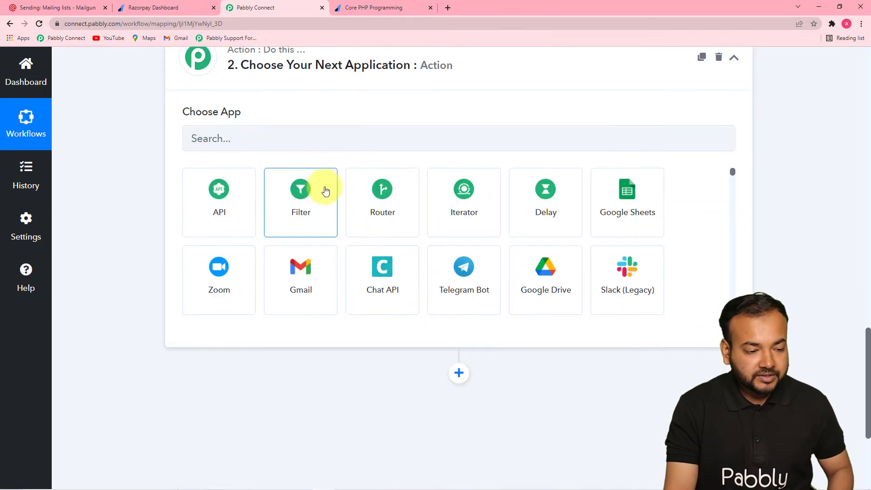
{"action": "left_click", "coordinate": [320, 135]}
{"action": "type", "text": "ma"}
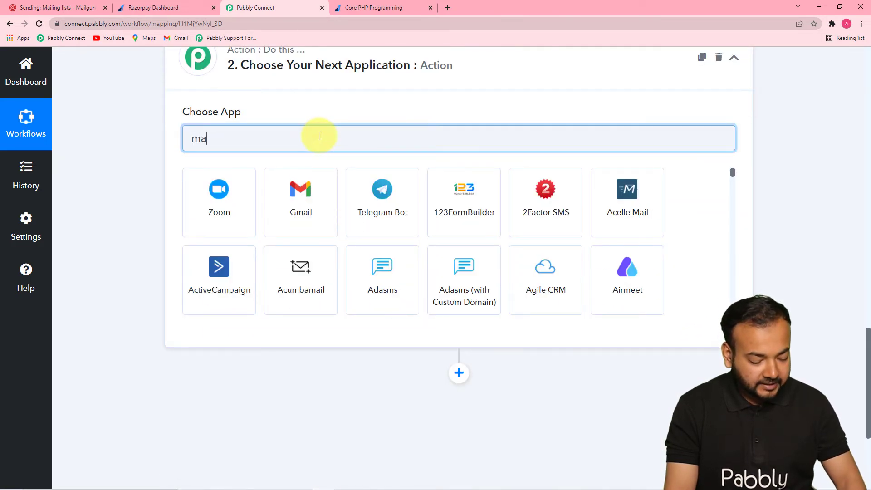
{"action": "type", "text": "il"}
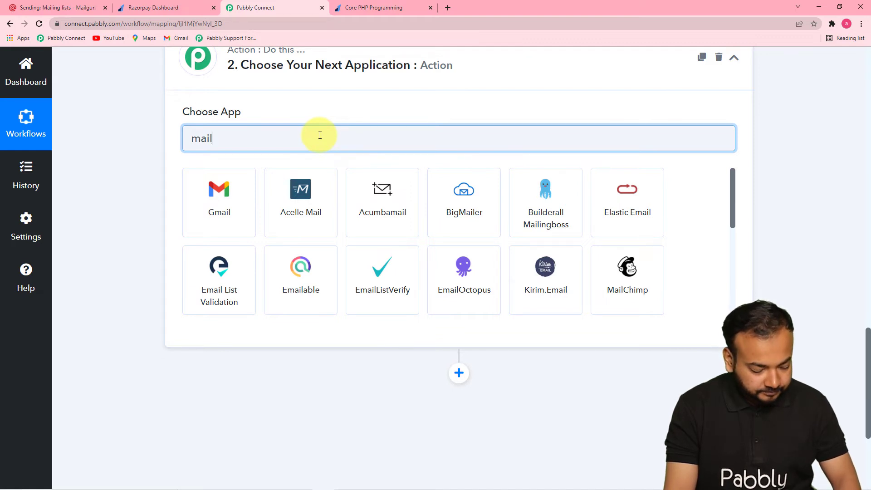
{"action": "type", "text": "g"}
{"action": "left_click", "coordinate": [238, 216]}
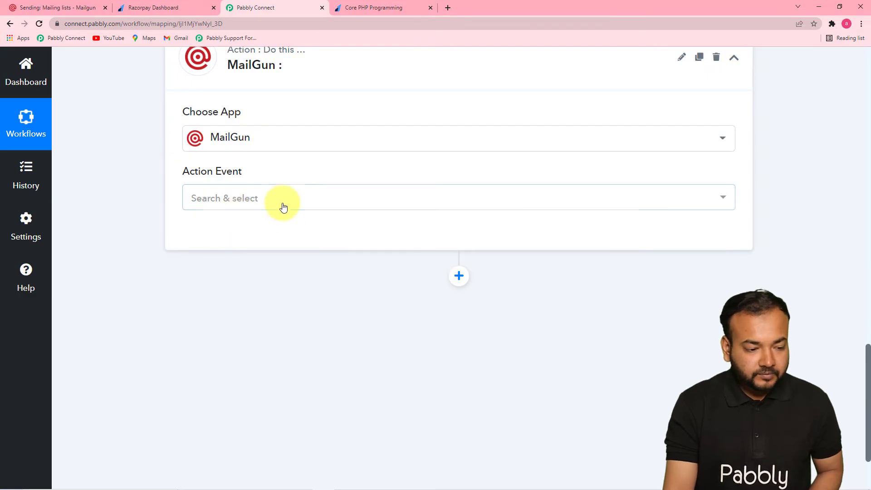
{"action": "left_click", "coordinate": [282, 202]}
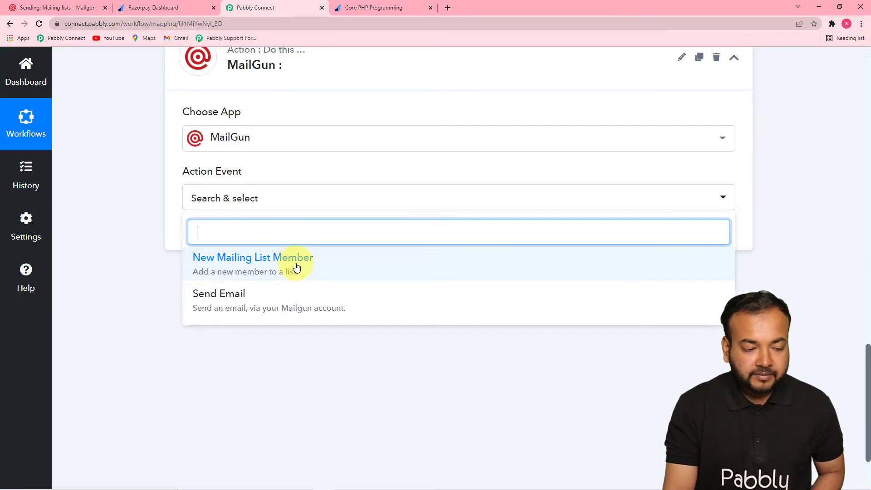
{"action": "left_click", "coordinate": [278, 266]}
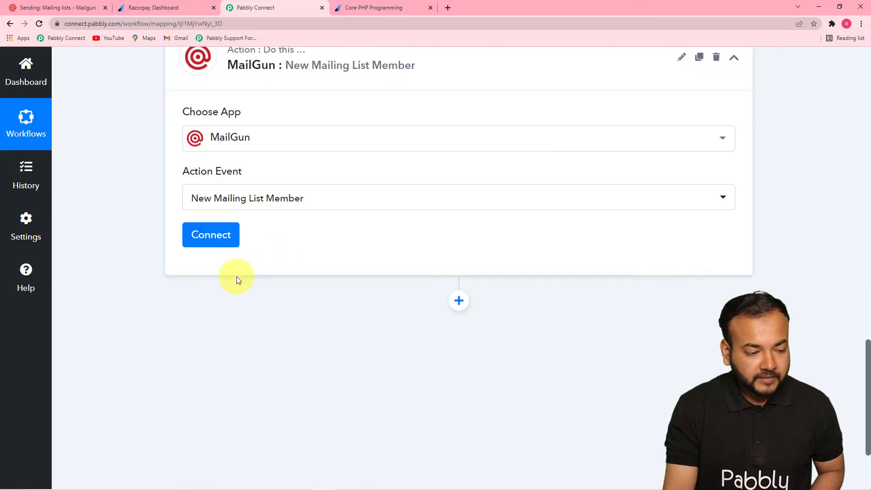
- Start adding a new MailGun connection for the action, review its required credentials, and switch to Mailgun's API security page
{"action": "left_click", "coordinate": [215, 234]}
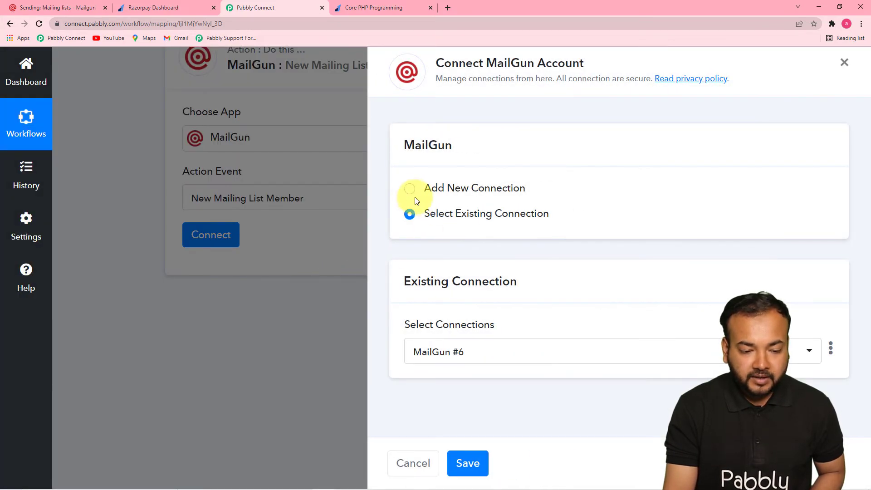
{"action": "left_click", "coordinate": [410, 191]}
{"action": "scroll", "coordinate": [473, 246], "scroll_direction": "down", "scroll_amount": 1}
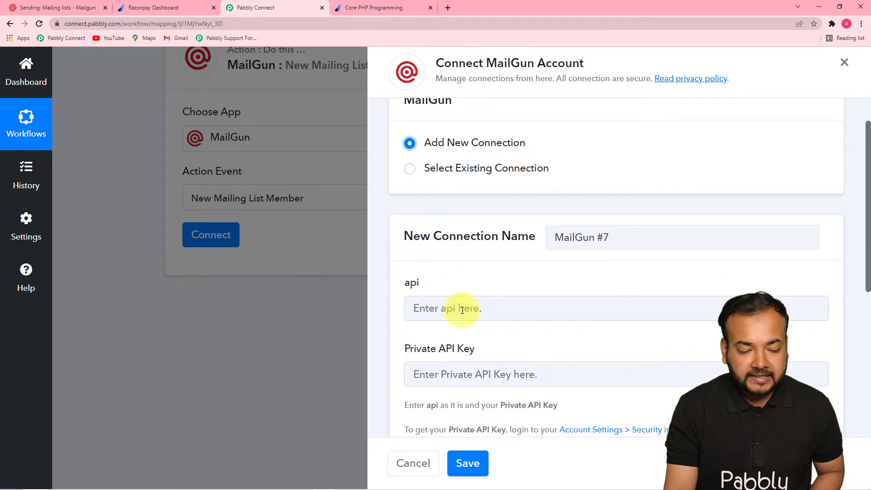
{"action": "scroll", "coordinate": [418, 332], "scroll_direction": "down", "scroll_amount": 2}
{"action": "scroll", "coordinate": [564, 296], "scroll_direction": "up", "scroll_amount": 1}
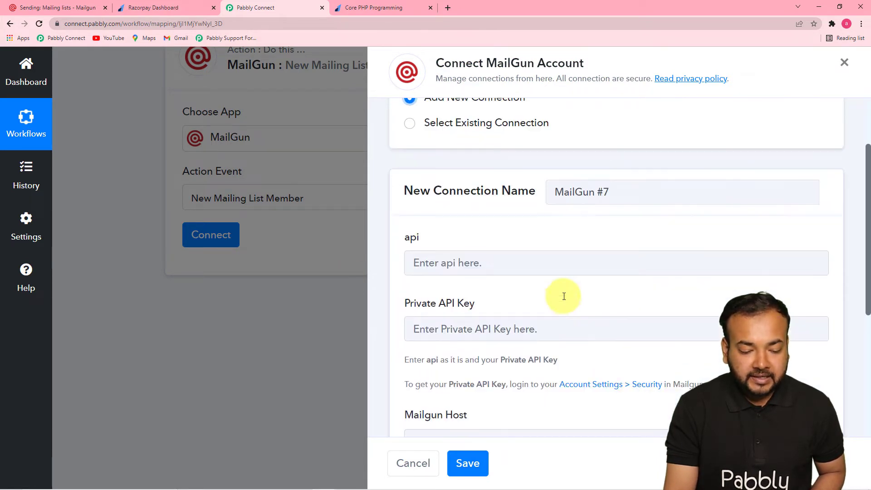
{"action": "left_click_drag", "start_coordinate": [869, 197], "coordinate": [869, 312]}
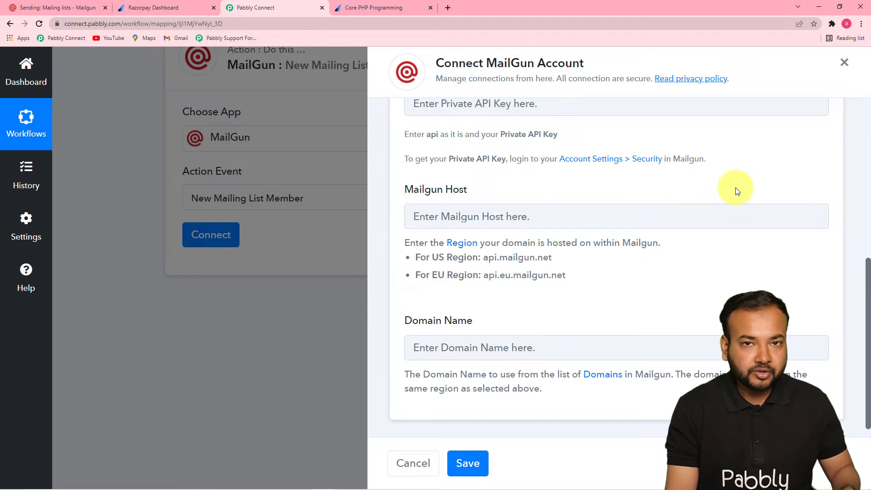
{"action": "scroll", "coordinate": [634, 184], "scroll_direction": "up", "scroll_amount": 1}
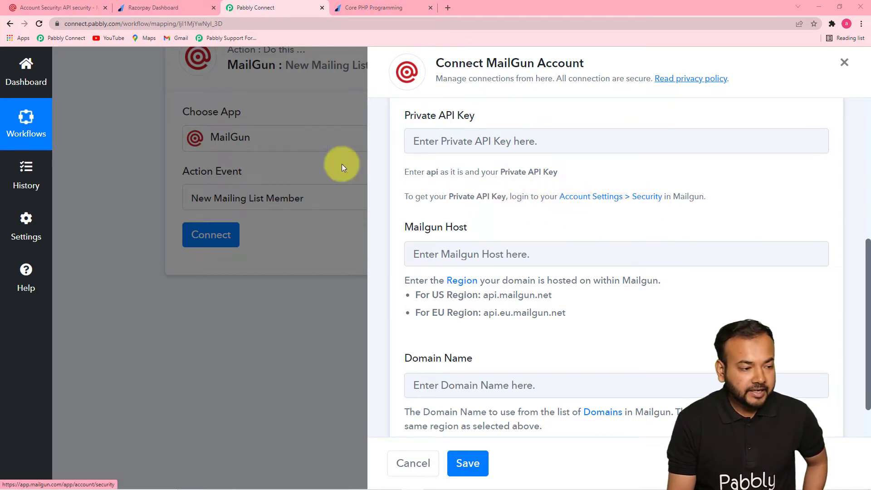
{"action": "left_click", "coordinate": [68, 8]}
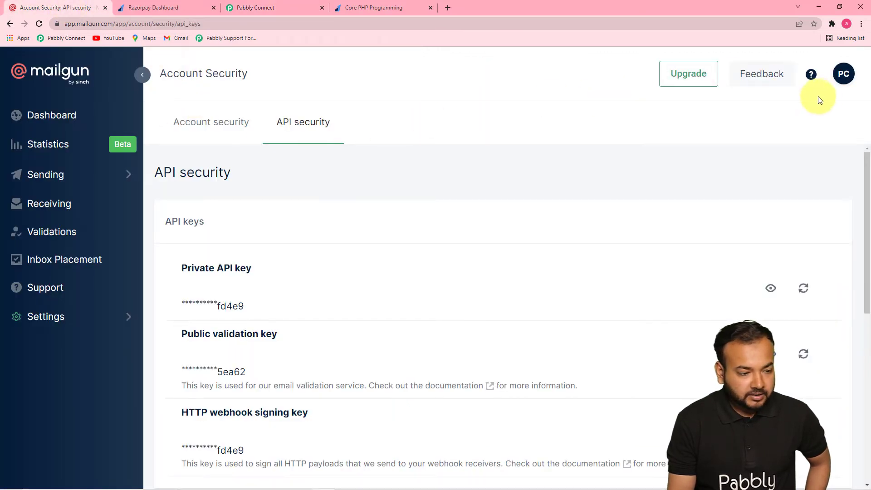
- Open the Mailgun account's security settings and examine the API keys listed under API security
{"action": "left_click", "coordinate": [844, 79]}
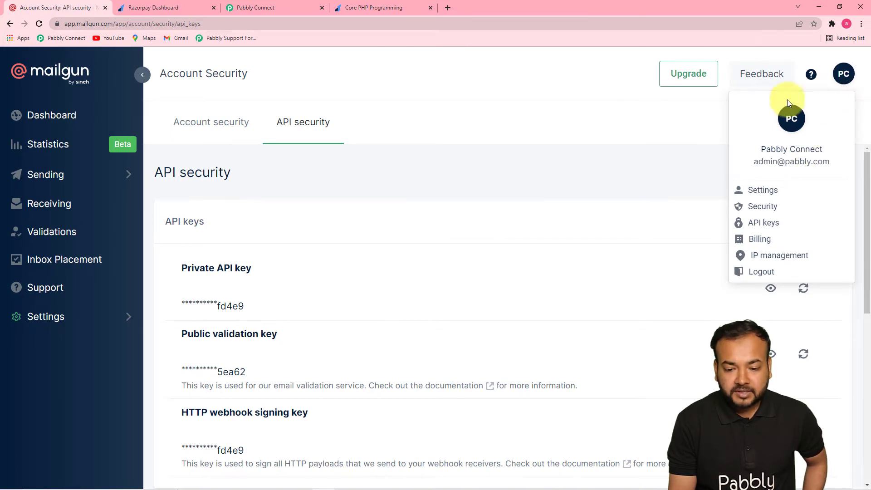
{"action": "left_click", "coordinate": [758, 209]}
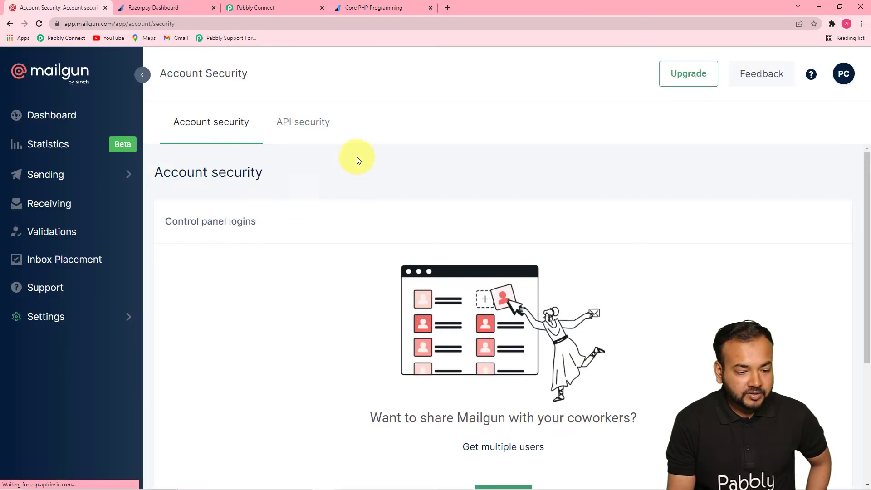
{"action": "left_click", "coordinate": [304, 129]}
{"action": "scroll", "coordinate": [363, 225], "scroll_direction": "down", "scroll_amount": 4}
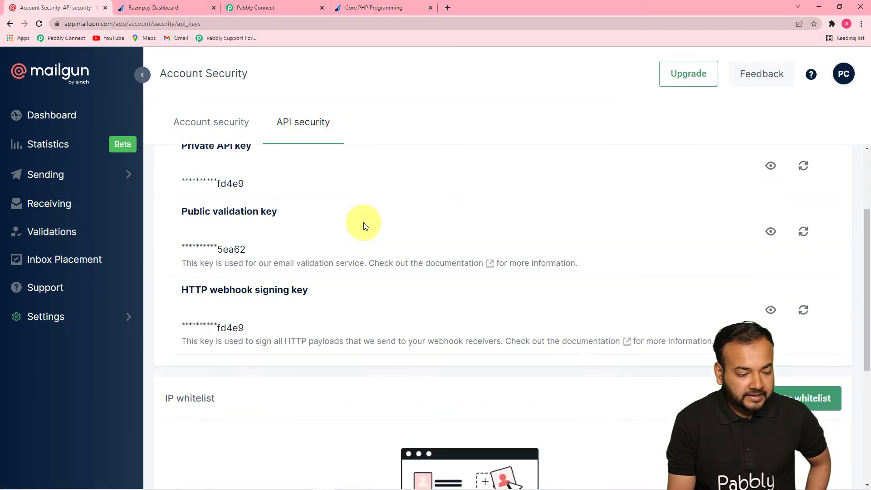
{"action": "scroll", "coordinate": [247, 189], "scroll_direction": "up", "scroll_amount": 3}
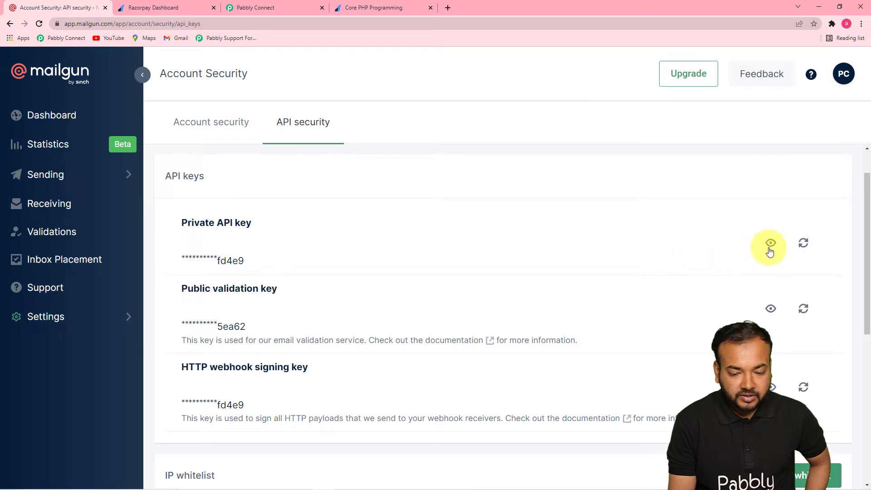
- Reveal and copy Mailgun's private API key, then switch to Pabbly Connect and paste it as the connection's Private API Key
{"action": "left_click", "coordinate": [775, 250]}
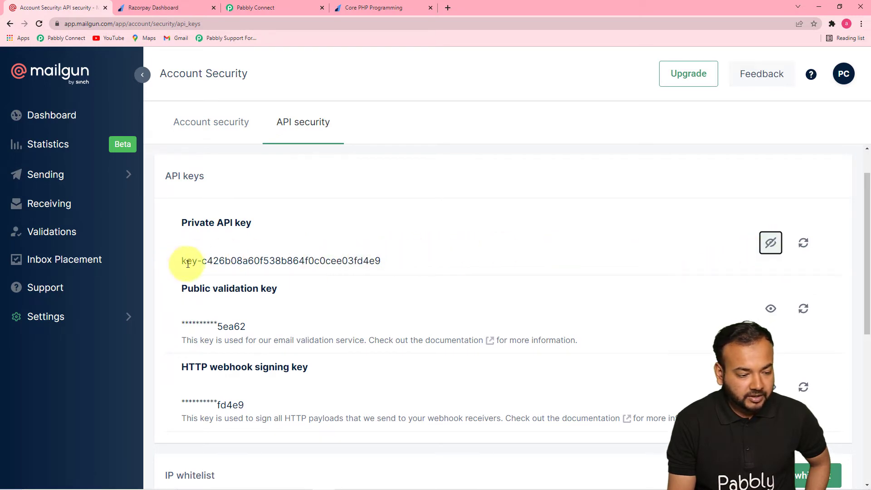
{"action": "left_click_drag", "start_coordinate": [181, 265], "coordinate": [365, 275]}
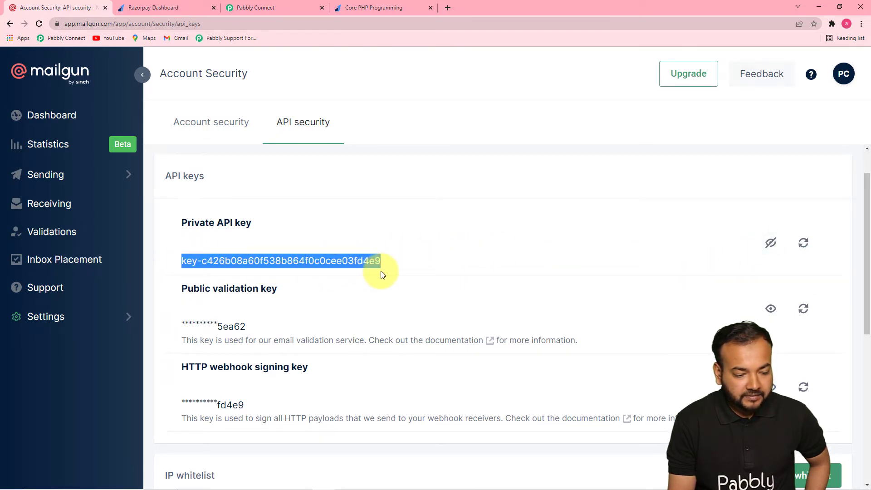
{"action": "right_click", "coordinate": [366, 263]}
{"action": "left_click", "coordinate": [388, 272]}
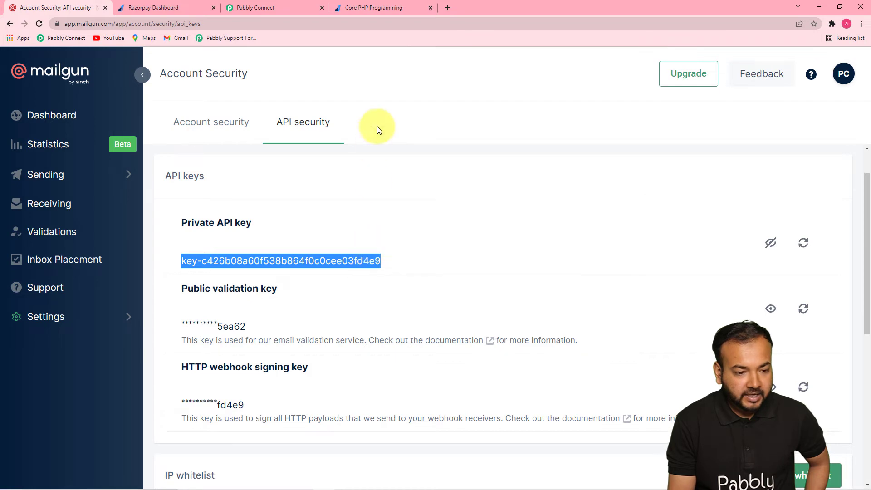
{"action": "left_click", "coordinate": [282, 5]}
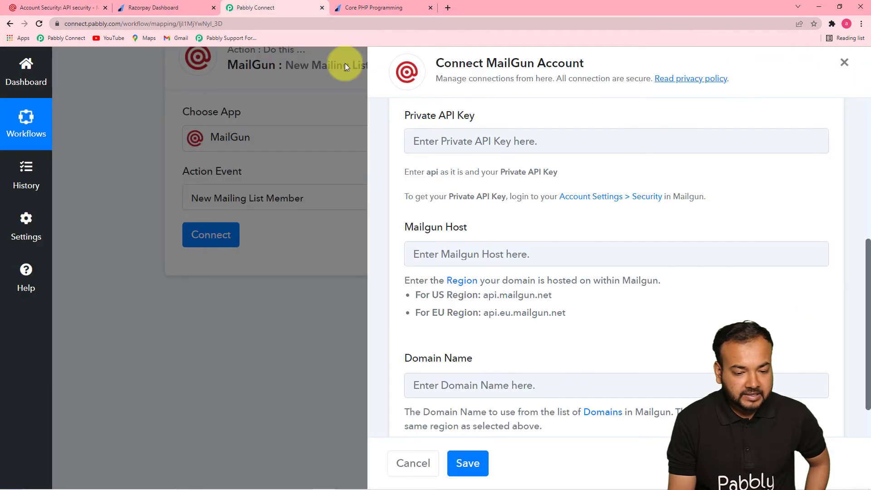
{"action": "right_click", "coordinate": [467, 140]}
{"action": "left_click", "coordinate": [500, 236]}
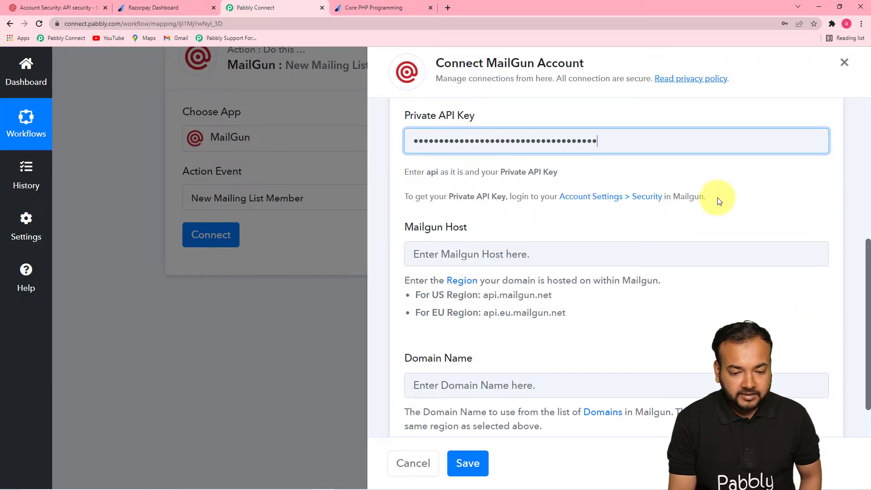
{"action": "left_click", "coordinate": [721, 198]}
- Enter "api" as the api value of the new MailGun connection
{"action": "scroll", "coordinate": [735, 190], "scroll_direction": "down", "scroll_amount": 1}
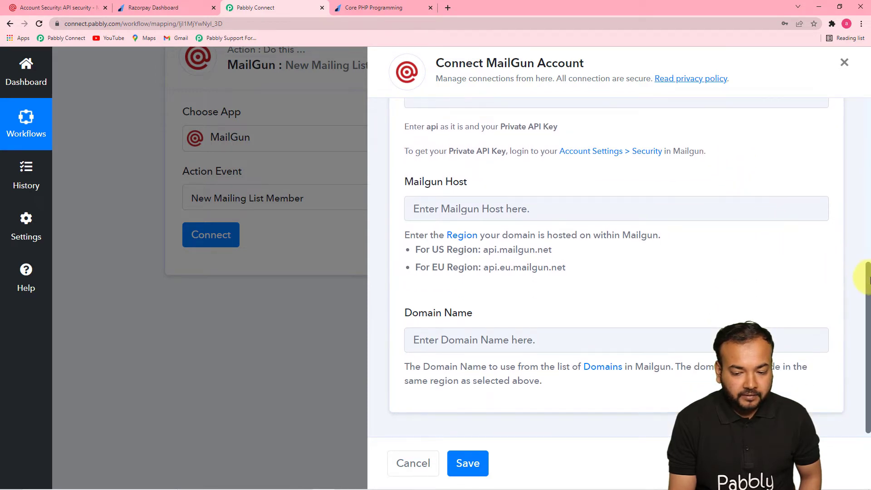
{"action": "left_click_drag", "start_coordinate": [868, 280], "coordinate": [867, 190]}
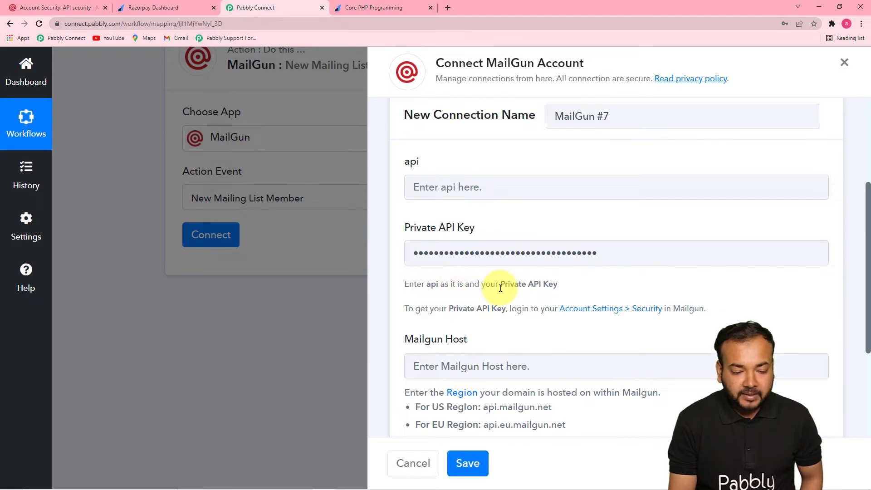
{"action": "left_click", "coordinate": [434, 192]}
{"action": "type", "text": "api"}
{"action": "left_click", "coordinate": [468, 217]}
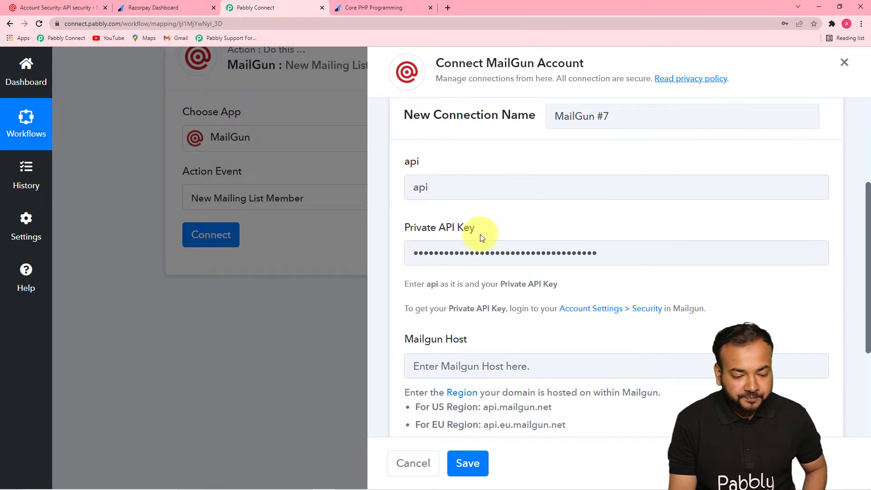
- Copy the US region host from the form's hint and set the Mailgun Host to api.mailgun.net
{"action": "scroll", "coordinate": [636, 272], "scroll_direction": "down", "scroll_amount": 2}
{"action": "left_click_drag", "start_coordinate": [868, 241], "coordinate": [866, 276]}
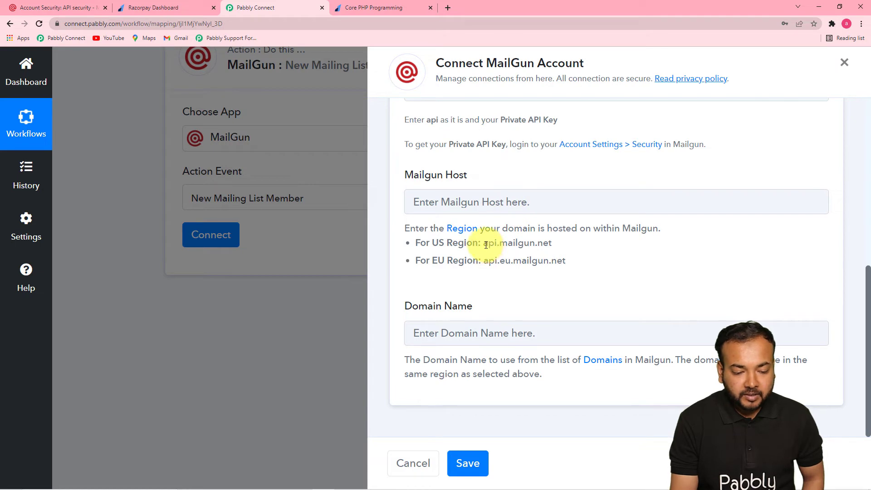
{"action": "left_click_drag", "start_coordinate": [484, 244], "coordinate": [545, 246]}
{"action": "right_click", "coordinate": [524, 242]}
{"action": "left_click", "coordinate": [533, 247]}
{"action": "left_click", "coordinate": [472, 203]}
{"action": "right_click", "coordinate": [479, 204]}
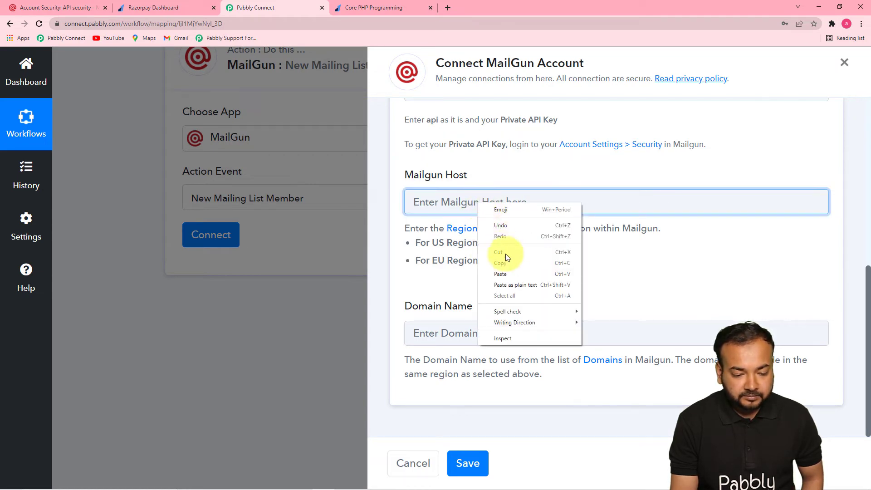
{"action": "left_click", "coordinate": [504, 274]}
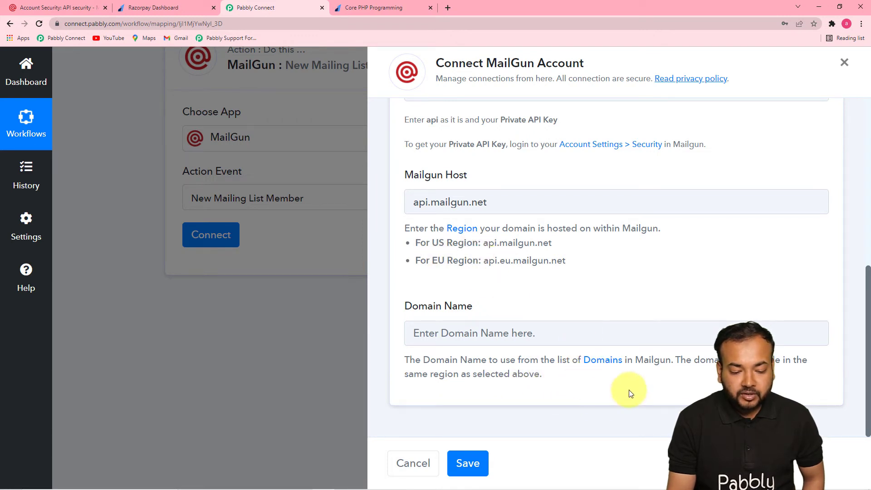
- Open Mailgun's domains list from the connection form, open the sandbox domain's overview and copy its domain name
{"action": "left_click", "coordinate": [608, 361]}
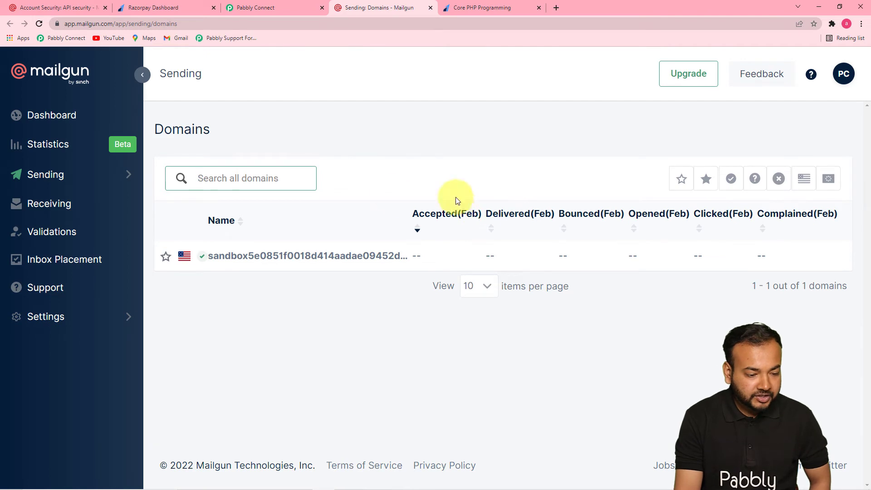
{"action": "left_click", "coordinate": [283, 260]}
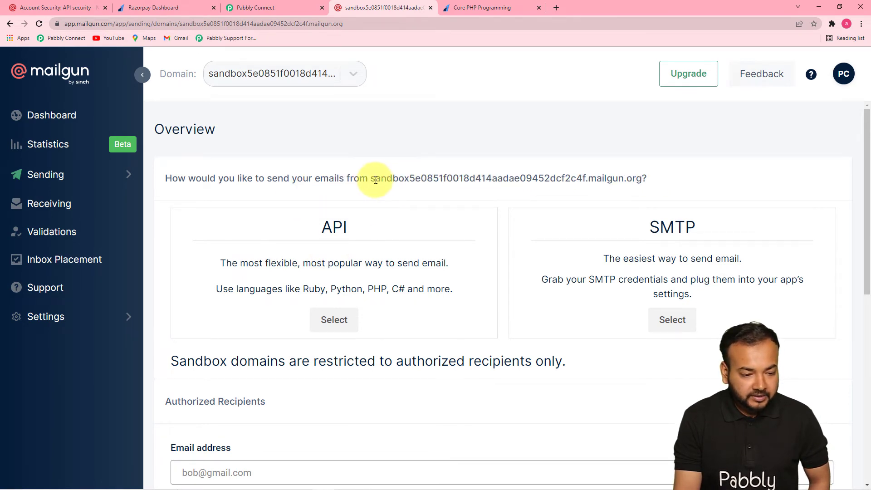
{"action": "left_click_drag", "start_coordinate": [372, 180], "coordinate": [661, 180]}
{"action": "right_click", "coordinate": [631, 179]}
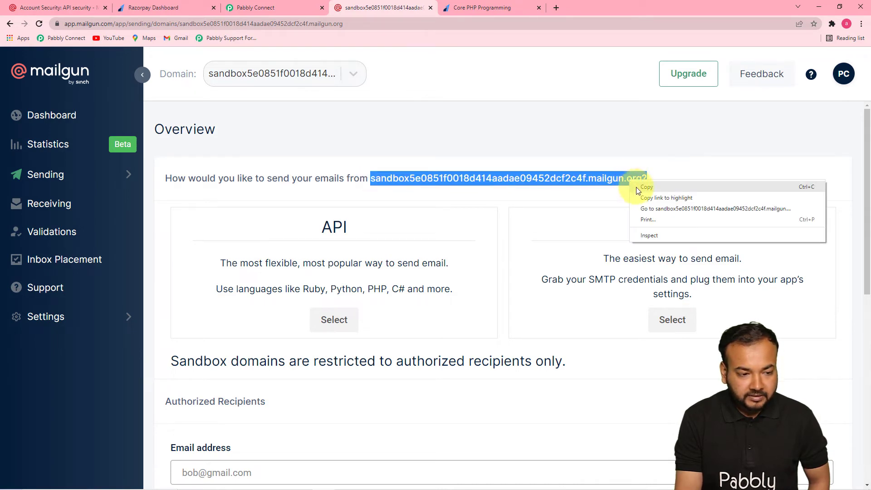
{"action": "left_click", "coordinate": [642, 186]}
- Return to Pabbly Connect, paste the sandbox domain as the Domain Name and save the MailGun connection
{"action": "left_click", "coordinate": [290, 7]}
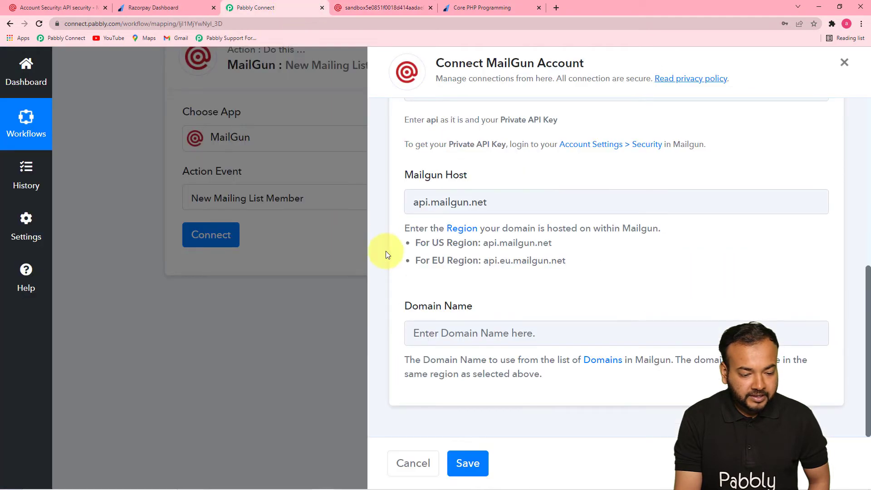
{"action": "right_click", "coordinate": [426, 336]}
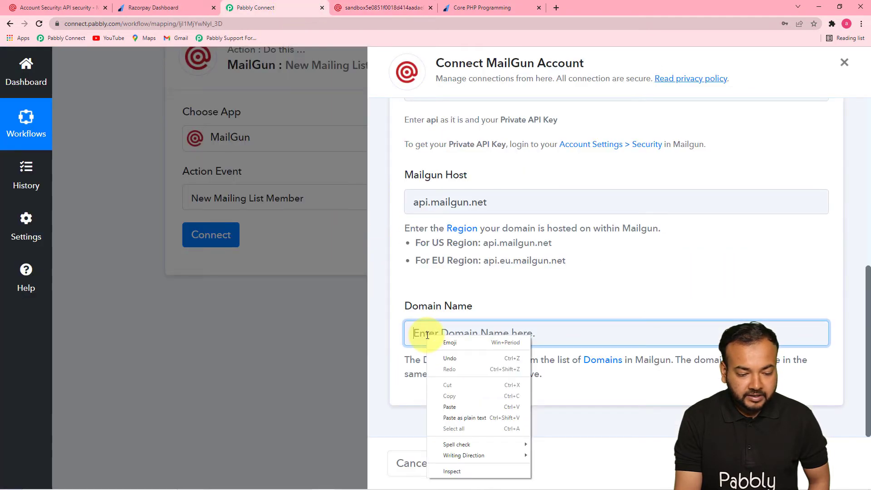
{"action": "left_click", "coordinate": [455, 407]}
{"action": "left_click", "coordinate": [469, 464]}
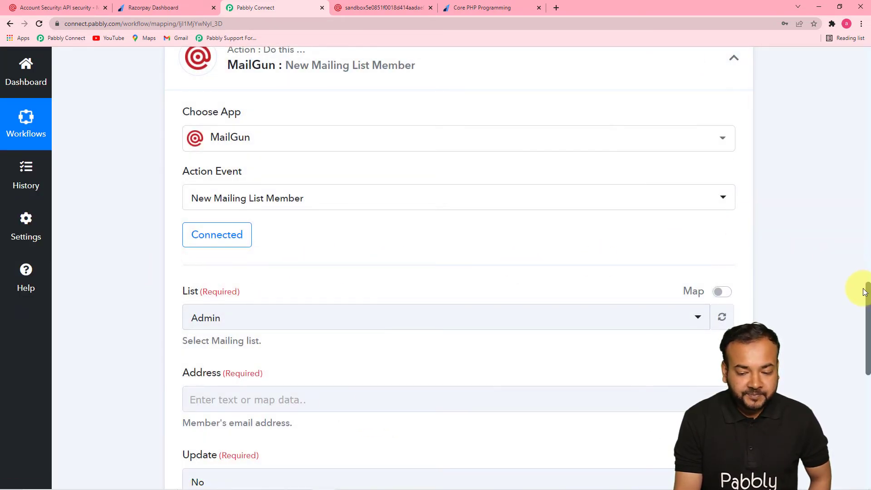
- Review the action's member fields, then switch to Mailgun and examine the Razorpay mailing list's details and recipients
{"action": "left_click_drag", "start_coordinate": [867, 291], "coordinate": [865, 324]}
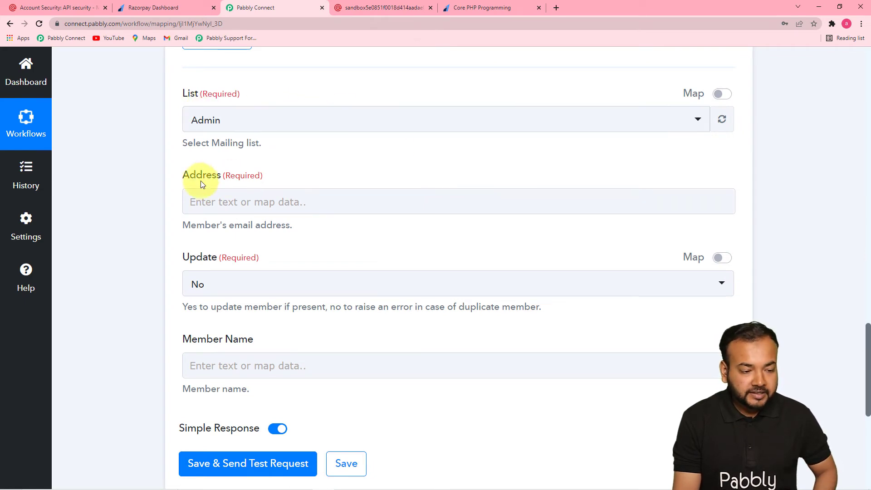
{"action": "scroll", "coordinate": [203, 249], "scroll_direction": "down", "scroll_amount": 1}
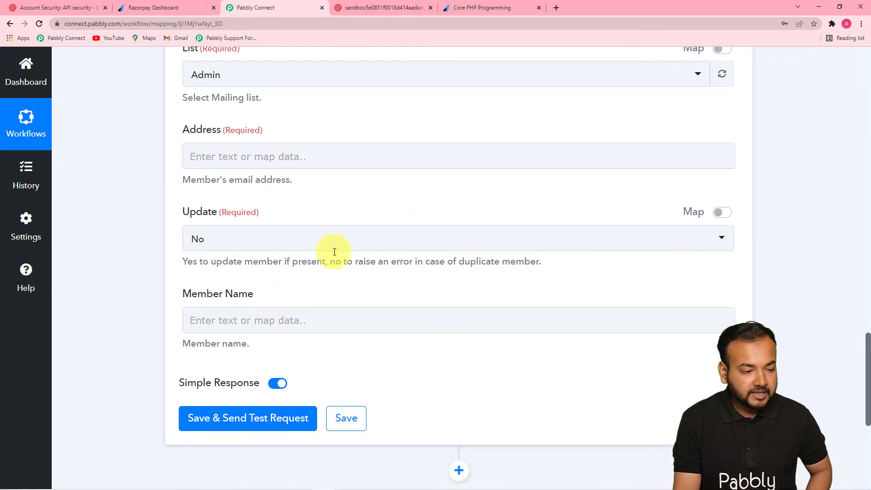
{"action": "scroll", "coordinate": [307, 137], "scroll_direction": "up", "scroll_amount": 1}
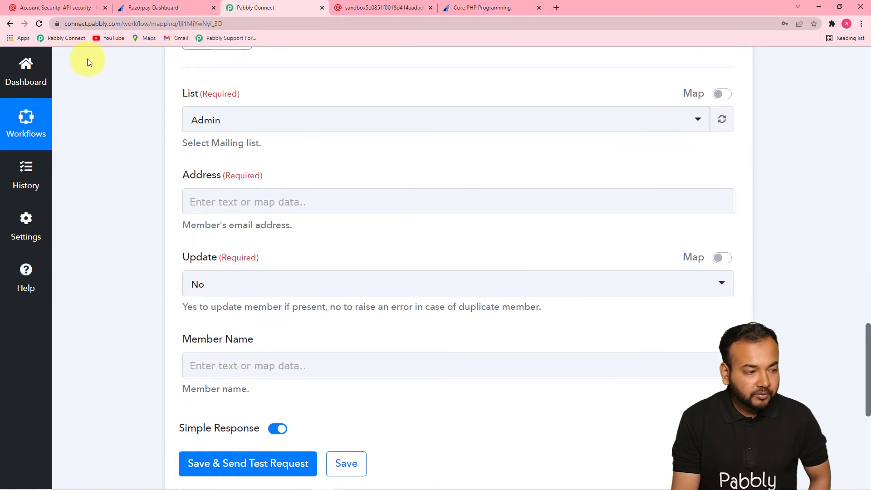
{"action": "left_click", "coordinate": [90, 10]}
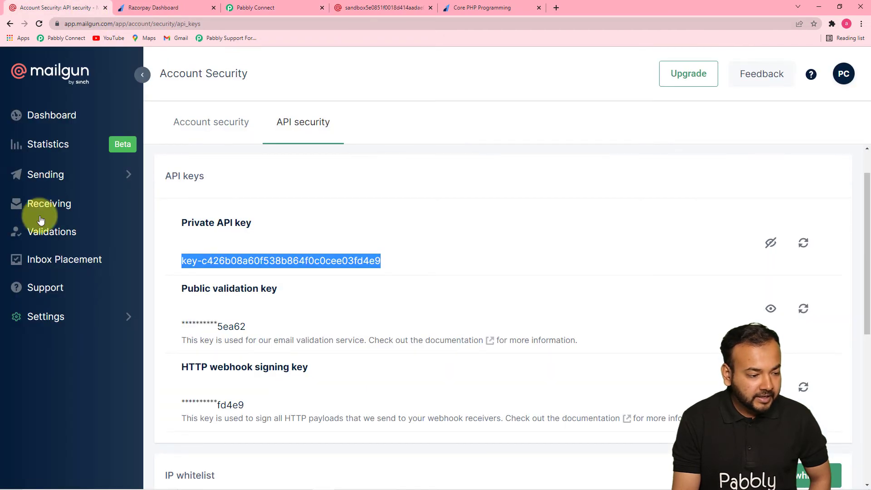
{"action": "left_click", "coordinate": [54, 180]}
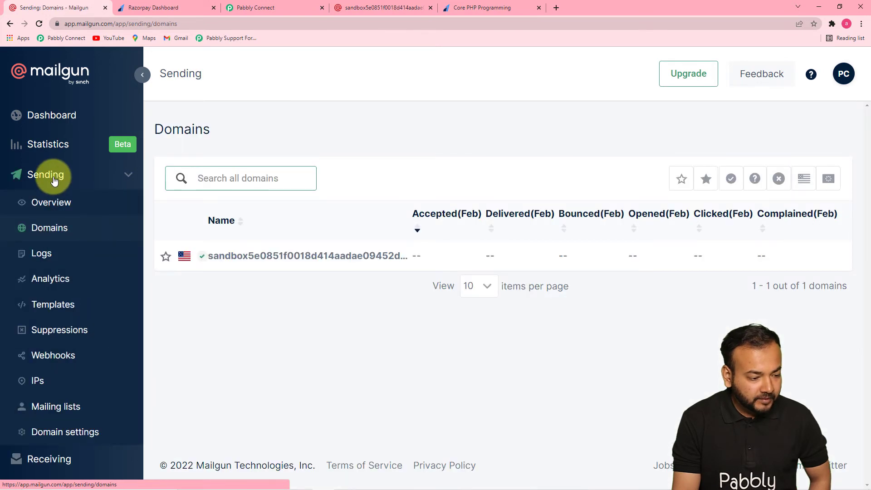
{"action": "left_click", "coordinate": [51, 408]}
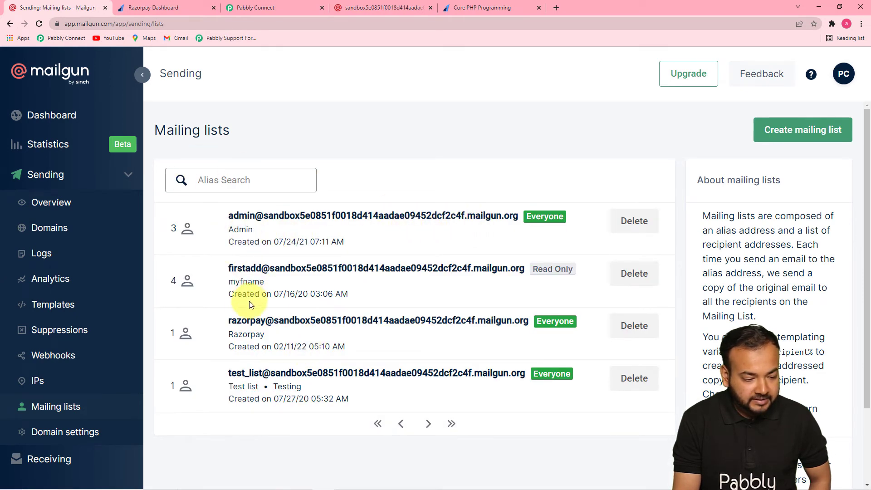
{"action": "left_click", "coordinate": [275, 325]}
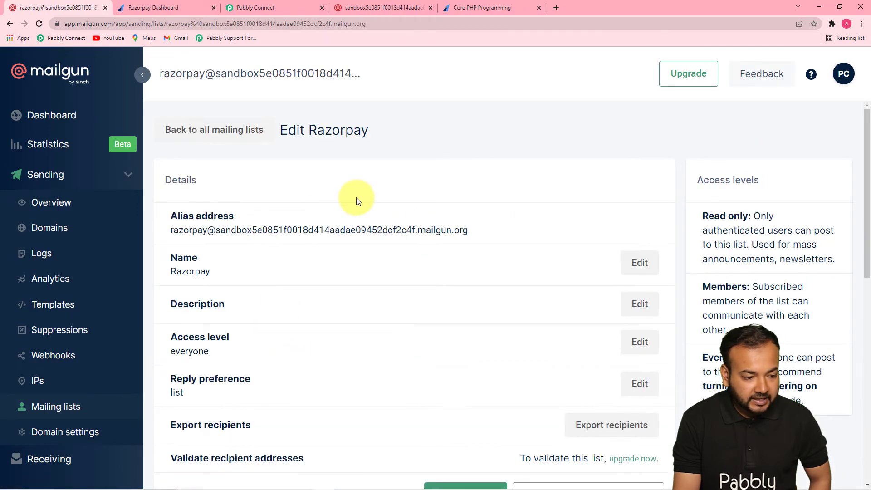
{"action": "scroll", "coordinate": [356, 197], "scroll_direction": "down", "scroll_amount": 7}
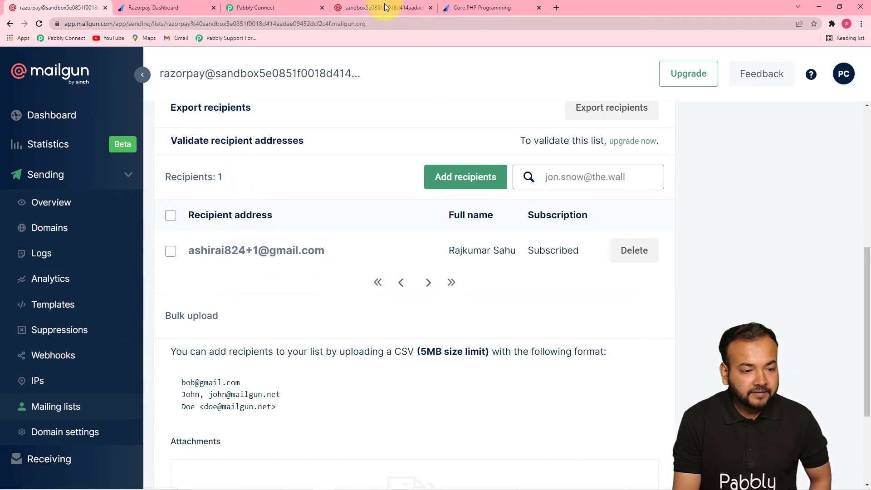
- Return to Pabbly Connect and select Razorpay as the mailing list for the new member action
{"action": "left_click", "coordinate": [285, 7]}
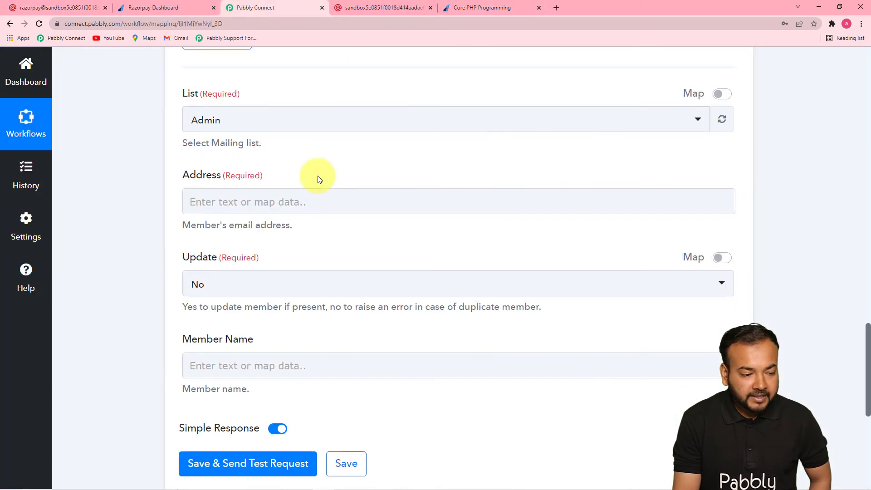
{"action": "left_click", "coordinate": [291, 126]}
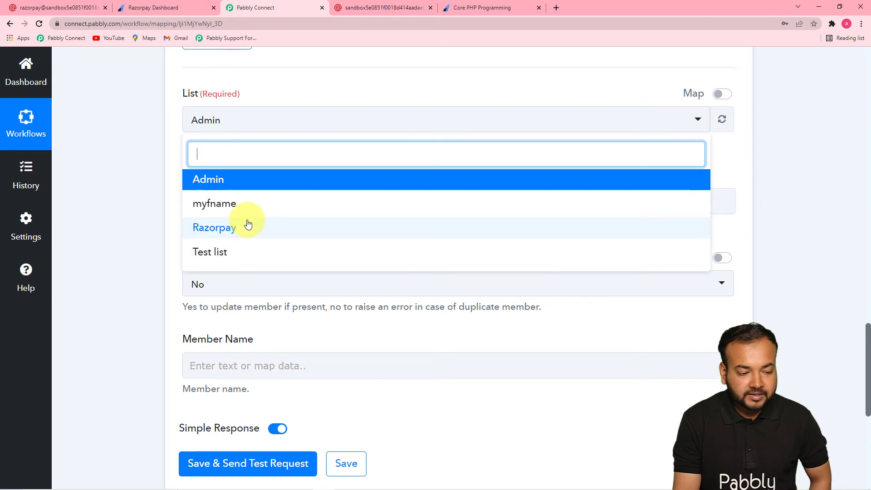
{"action": "left_click", "coordinate": [218, 234]}
{"action": "left_click", "coordinate": [256, 207]}
{"action": "left_click", "coordinate": [593, 305]}
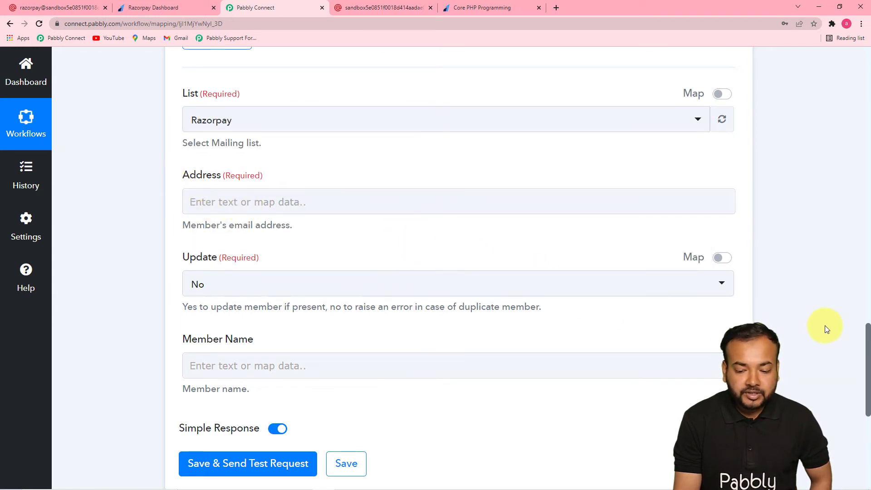
- Map the member's Address to Payload Payment Entity Email from the Razorpay Payment Captured data
{"action": "left_click_drag", "start_coordinate": [866, 330], "coordinate": [869, 182]}
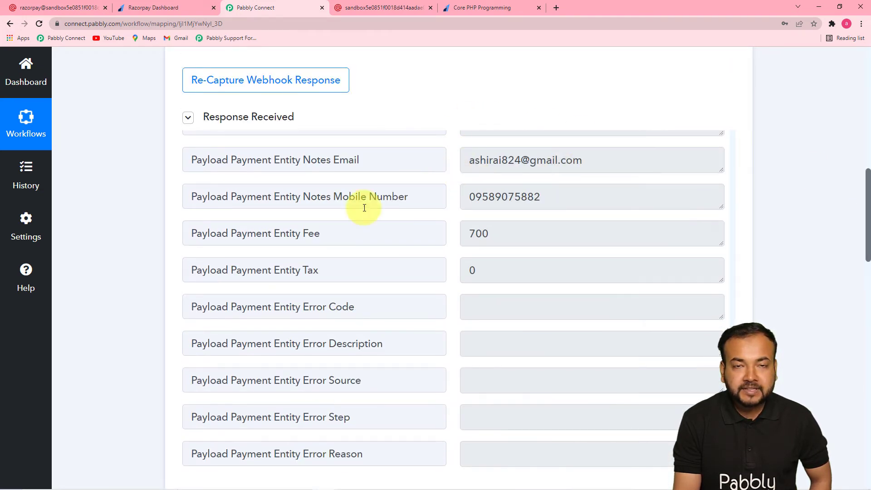
{"action": "left_click_drag", "start_coordinate": [868, 190], "coordinate": [844, 344]}
{"action": "left_click", "coordinate": [393, 191]}
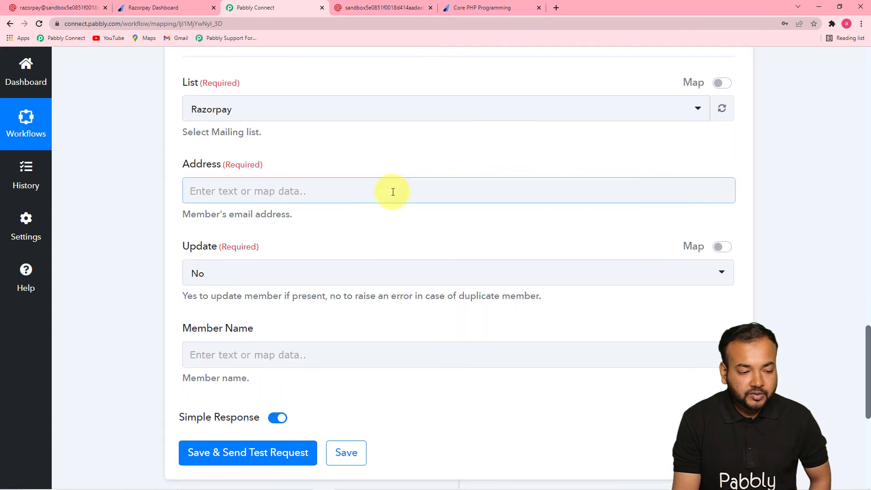
{"action": "left_click", "coordinate": [364, 192]}
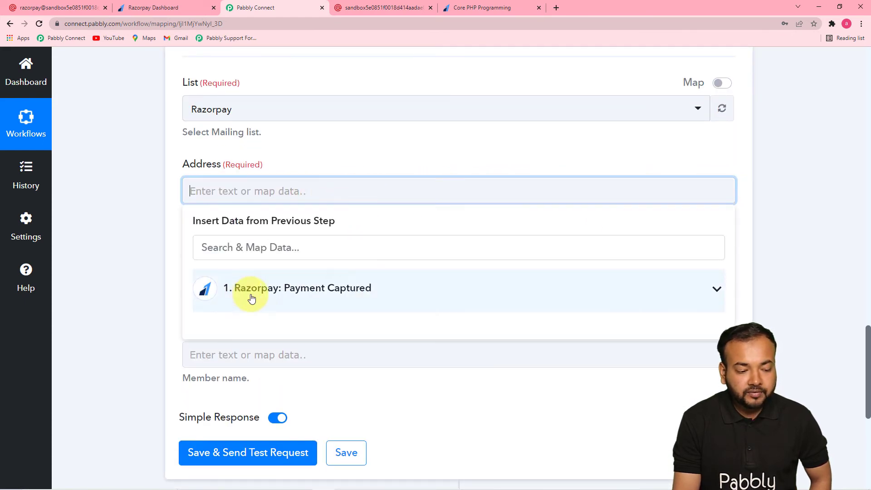
{"action": "left_click", "coordinate": [322, 298]}
{"action": "left_click_drag", "start_coordinate": [731, 293], "coordinate": [733, 406]}
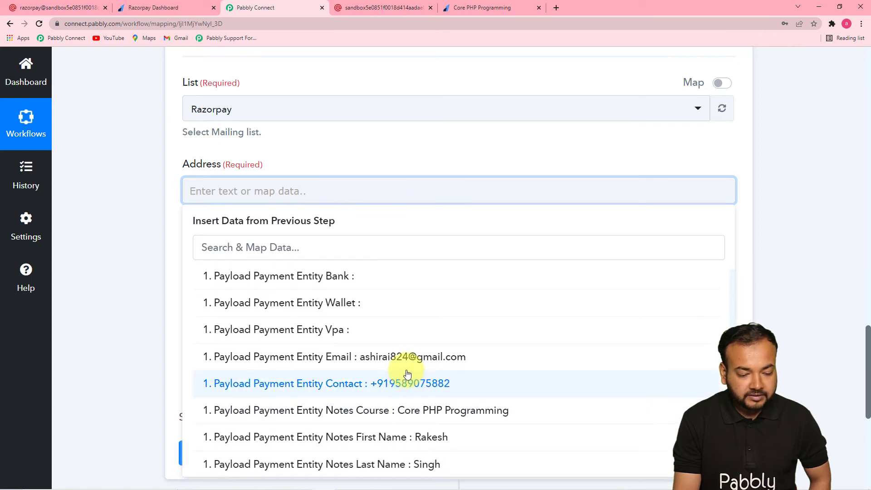
{"action": "left_click", "coordinate": [412, 358]}
{"action": "left_click", "coordinate": [132, 229]}
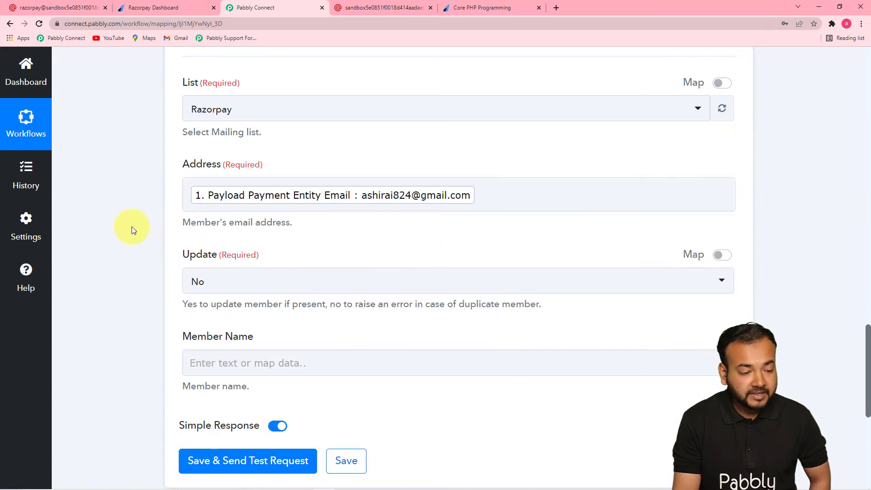
- Check the choices for the Update setting and leave it on No
{"action": "scroll", "coordinate": [132, 229], "scroll_direction": "down", "scroll_amount": 2}
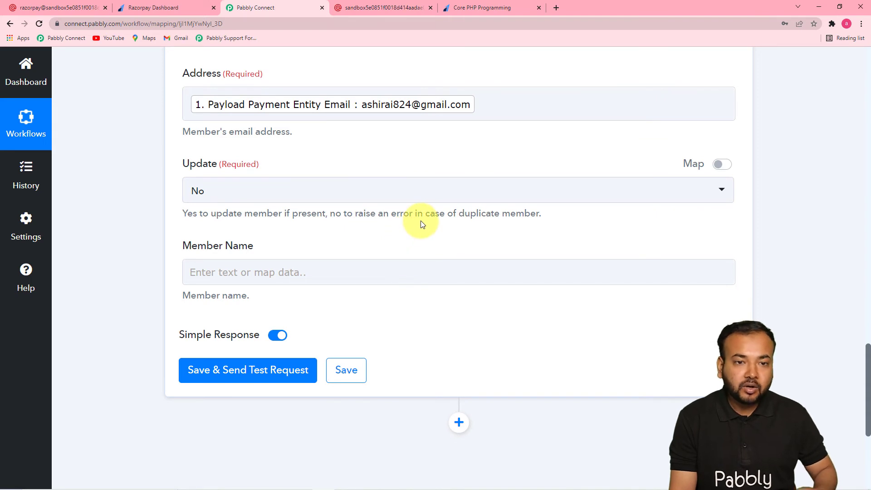
{"action": "left_click", "coordinate": [413, 194]}
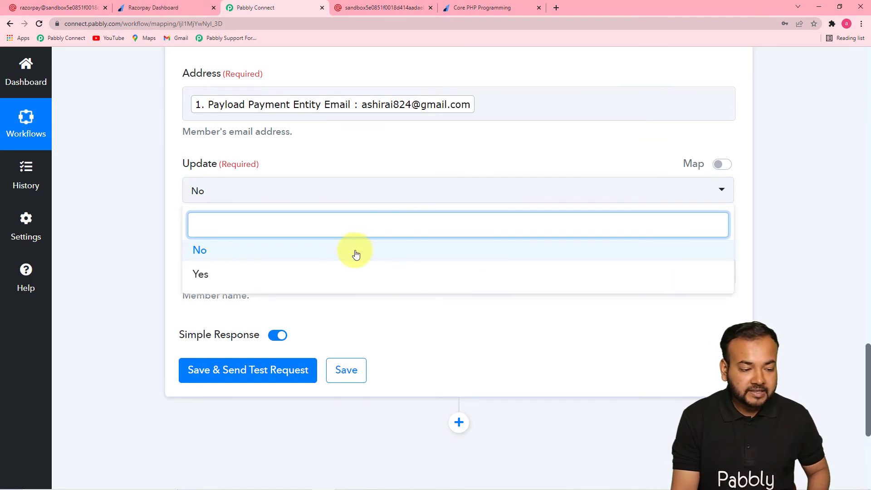
{"action": "left_click", "coordinate": [414, 164]}
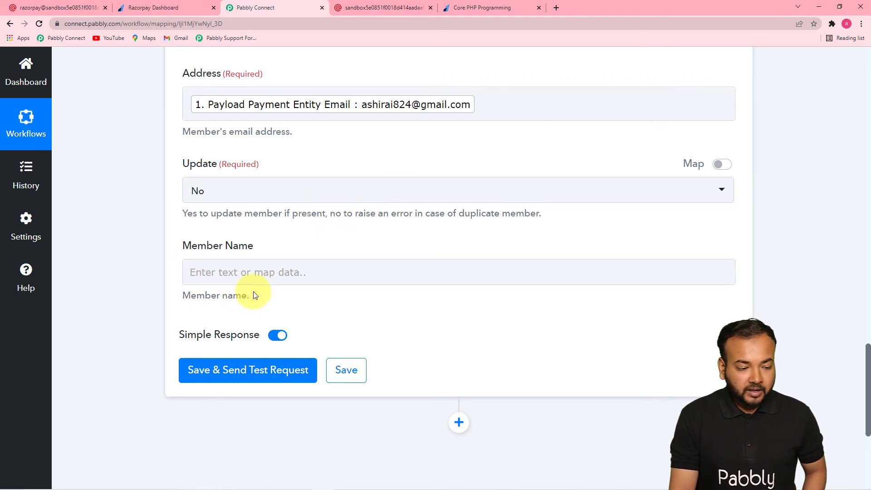
- Map the Member Name to Payload Payment Entity Notes First Name from the Razorpay Payment Captured data
{"action": "left_click", "coordinate": [255, 275]}
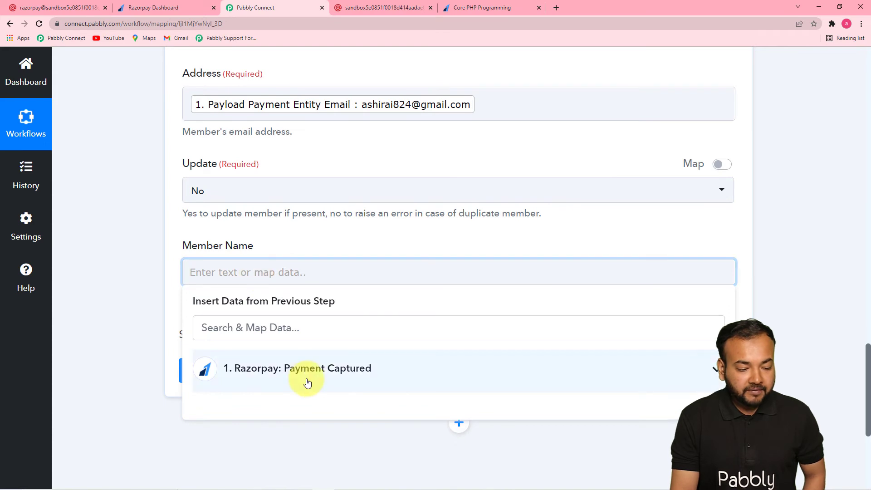
{"action": "scroll", "coordinate": [857, 349], "scroll_direction": "down", "scroll_amount": 3}
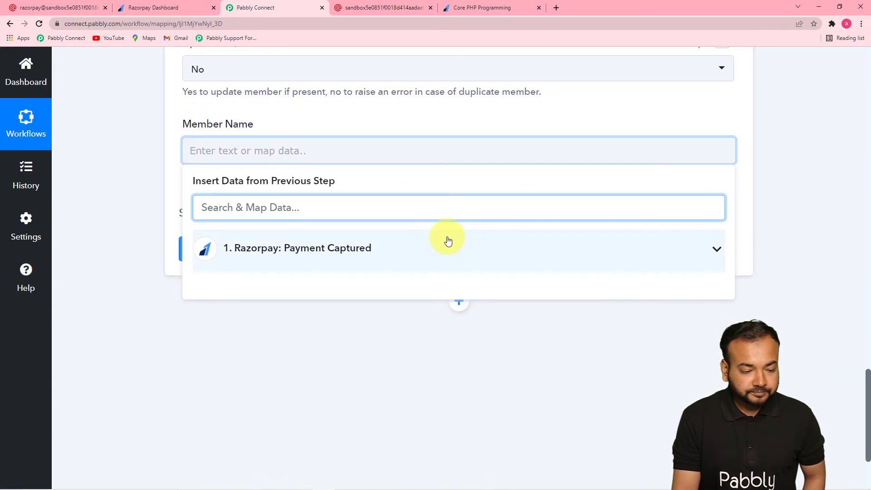
{"action": "left_click", "coordinate": [442, 240]}
{"action": "left_click_drag", "start_coordinate": [731, 270], "coordinate": [622, 405]}
{"action": "left_click", "coordinate": [436, 352]}
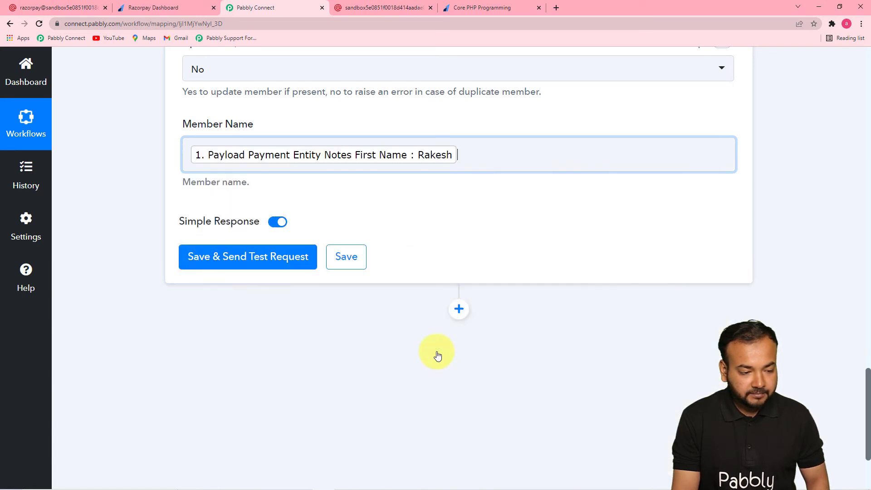
- Add Payload Payment Entity Notes Last Name after the first name in the Member Name mapping
{"action": "left_click", "coordinate": [402, 258]}
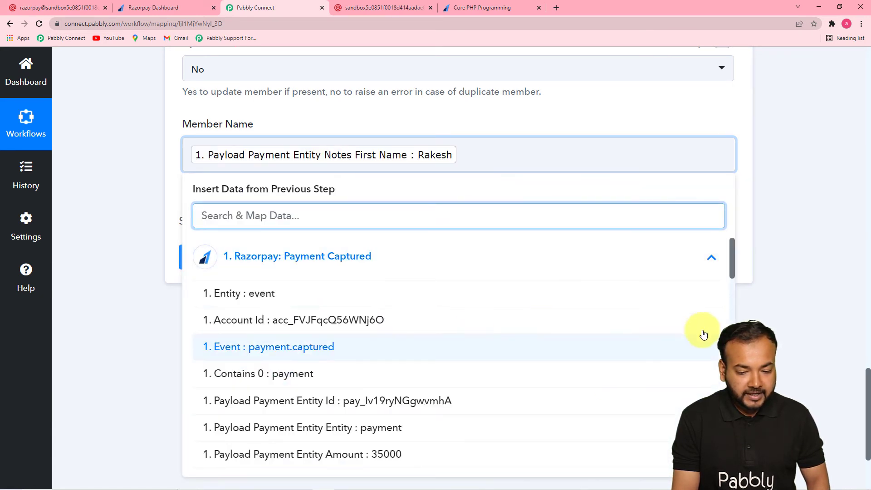
{"action": "left_click_drag", "start_coordinate": [731, 272], "coordinate": [728, 338]}
{"action": "scroll", "coordinate": [728, 338], "scroll_direction": "down", "scroll_amount": 10}
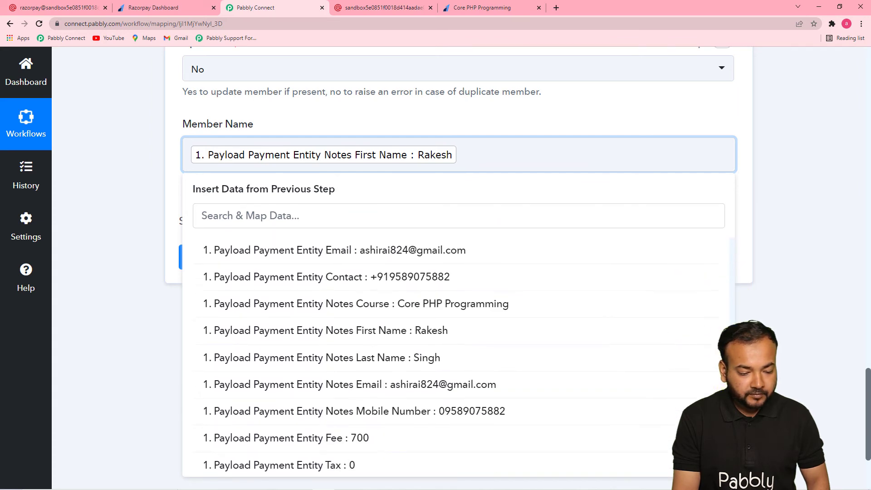
{"action": "left_click", "coordinate": [467, 317]}
{"action": "left_click", "coordinate": [565, 319]}
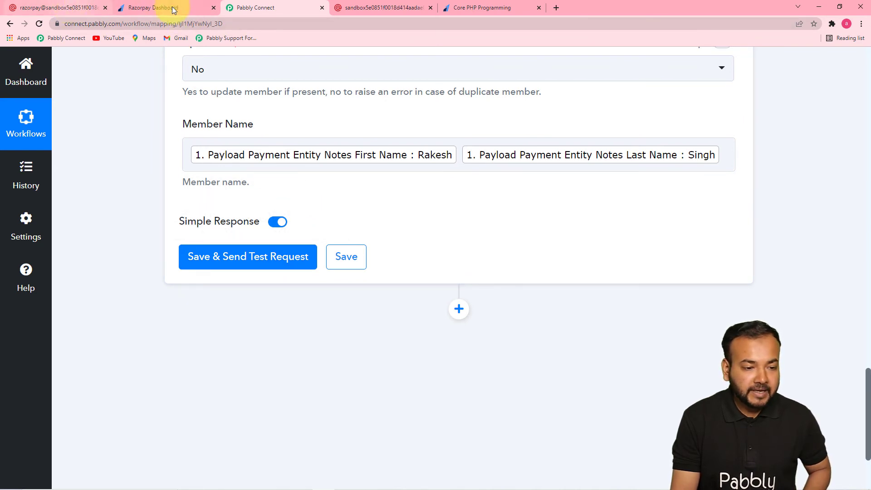
- Check the Razorpay list's recipients in Mailgun, then return to Pabbly Connect, save the action and send its test request
{"action": "left_click", "coordinate": [87, 11]}
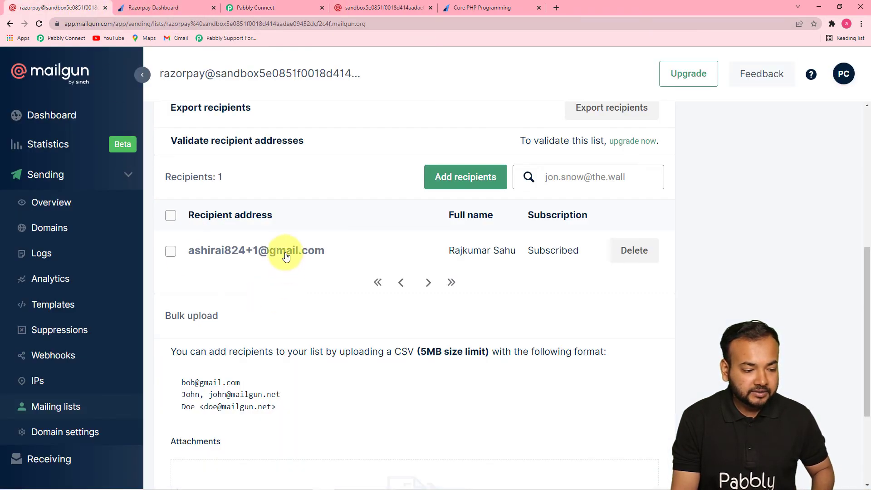
{"action": "left_click", "coordinate": [295, 4]}
{"action": "left_click", "coordinate": [251, 258]}
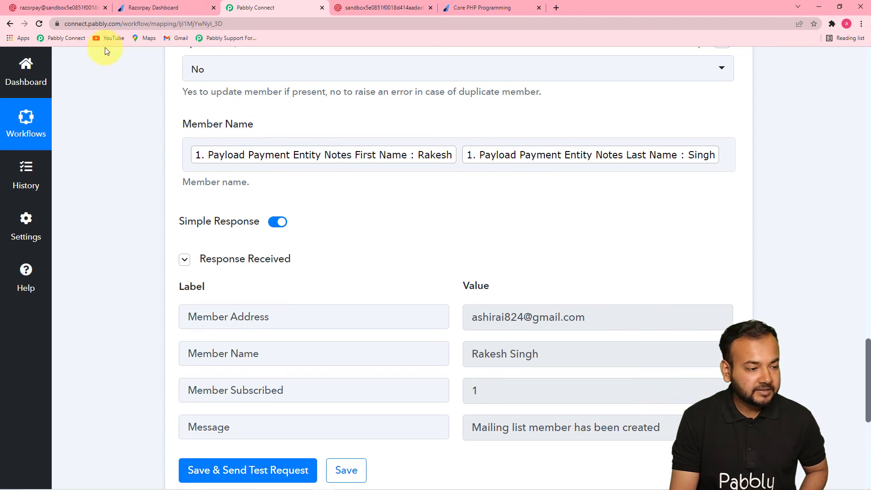
- Switch to Mailgun, reload the Razorpay mailing list page and check its recipients for the new member
{"action": "left_click", "coordinate": [81, 7]}
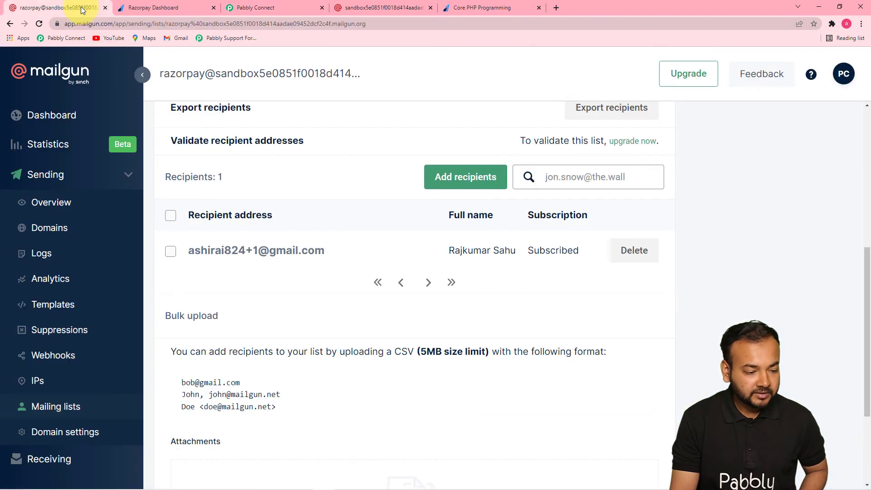
{"action": "left_click", "coordinate": [39, 24]}
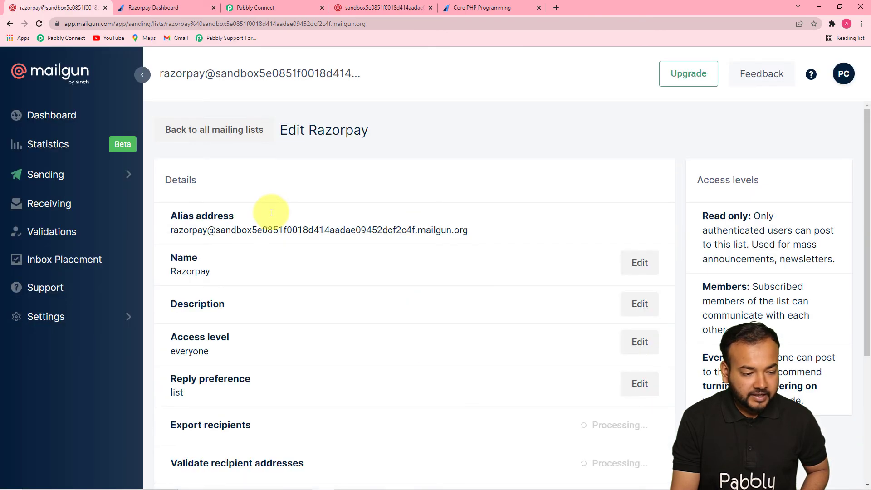
{"action": "scroll", "coordinate": [418, 188], "scroll_direction": "down", "scroll_amount": 8}
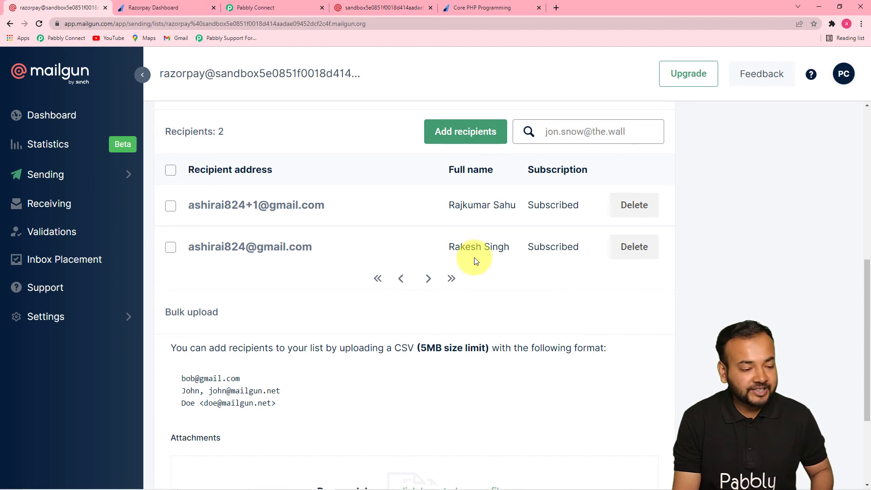
- Return to Pabbly Connect and review the whole workflow, from the Razorpay trigger and its captured data to the MailGun action's mapped fields
{"action": "left_click", "coordinate": [290, 11]}
{"action": "left_click_drag", "start_coordinate": [869, 347], "coordinate": [869, 50]}
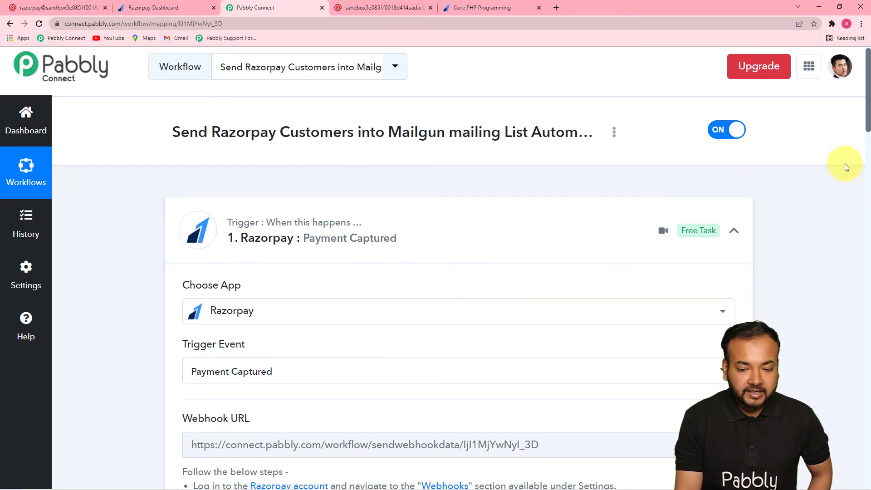
{"action": "left_click_drag", "start_coordinate": [868, 122], "coordinate": [869, 260]}
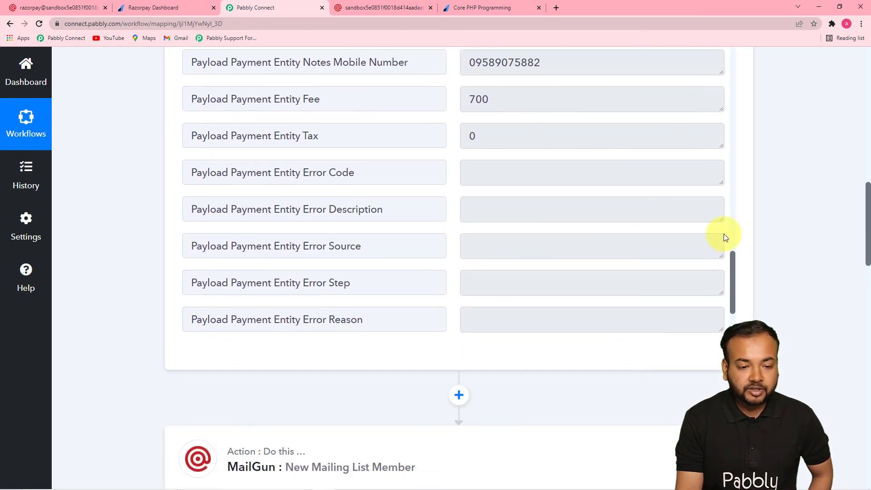
{"action": "left_click_drag", "start_coordinate": [869, 215], "coordinate": [868, 291]}
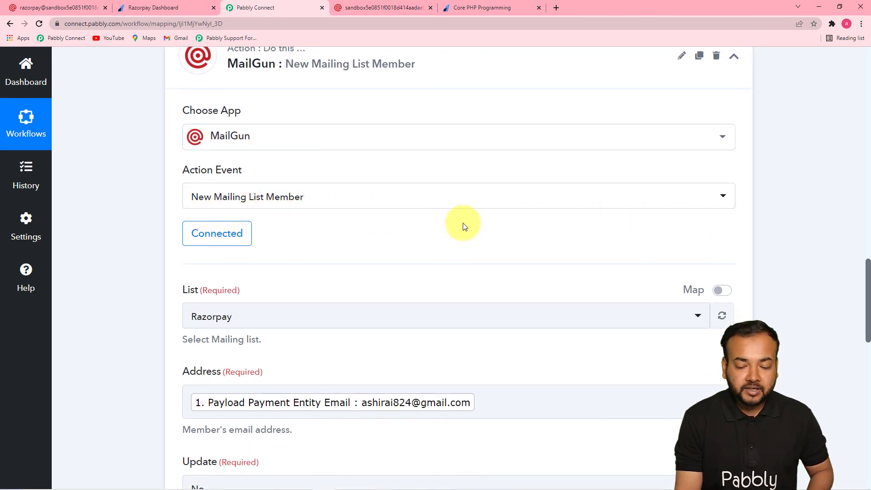
{"action": "left_click_drag", "start_coordinate": [867, 269], "coordinate": [862, 328]}
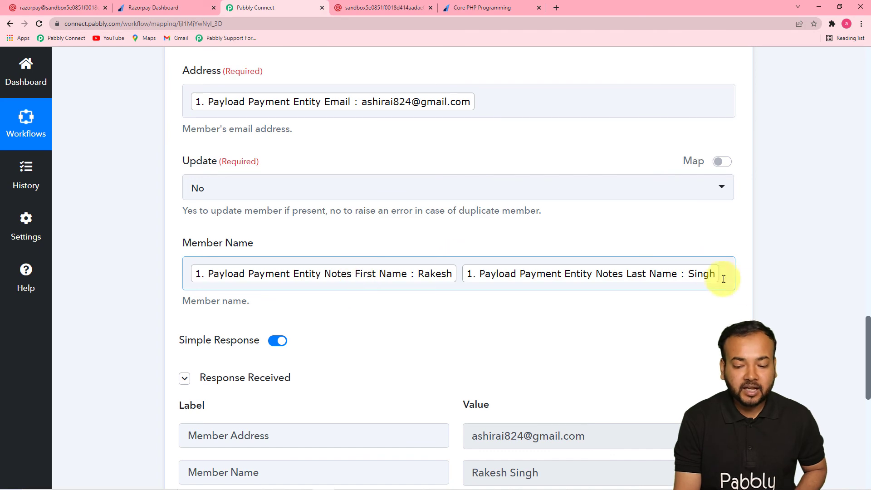
{"action": "left_click_drag", "start_coordinate": [868, 333], "coordinate": [869, 186]}
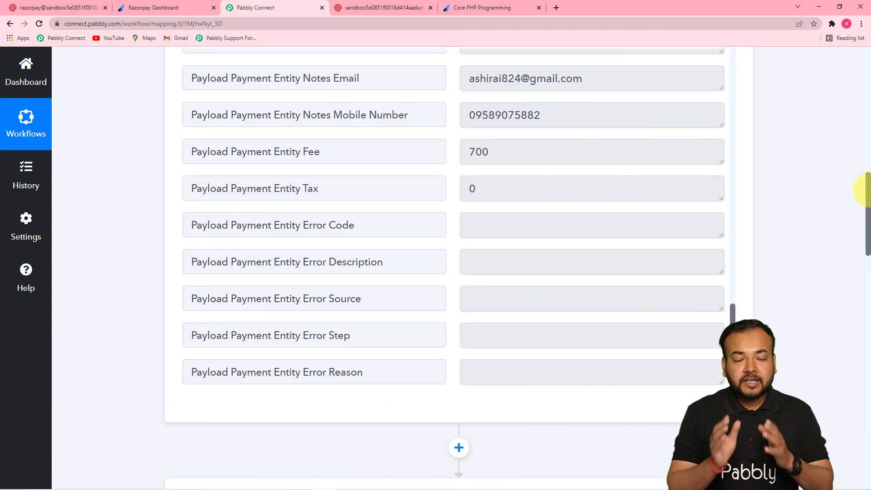